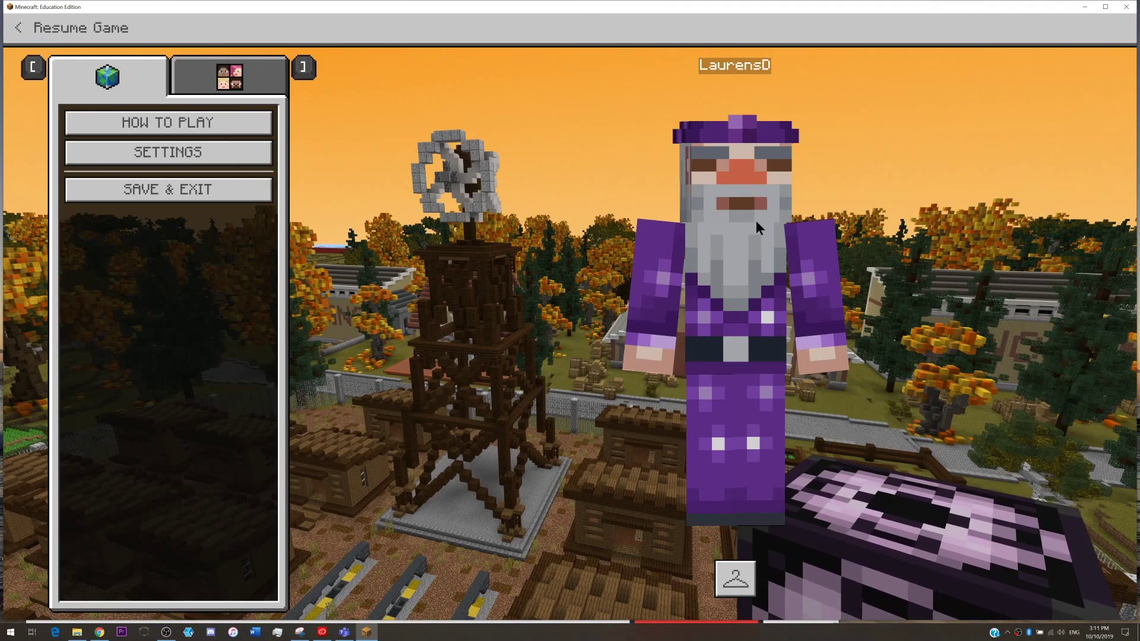
# - Resume the game and fly around the wooden windmill tower to examine it from several sides, keeping the Structure Block in hand
pyautogui.press('Escape')
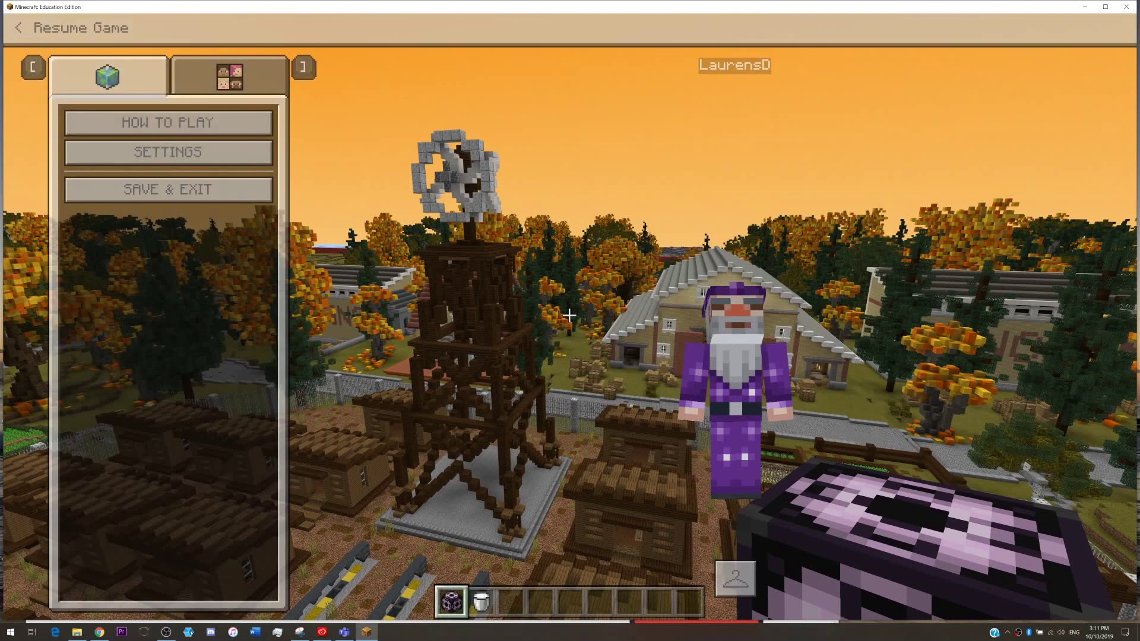
pyautogui.press('a')
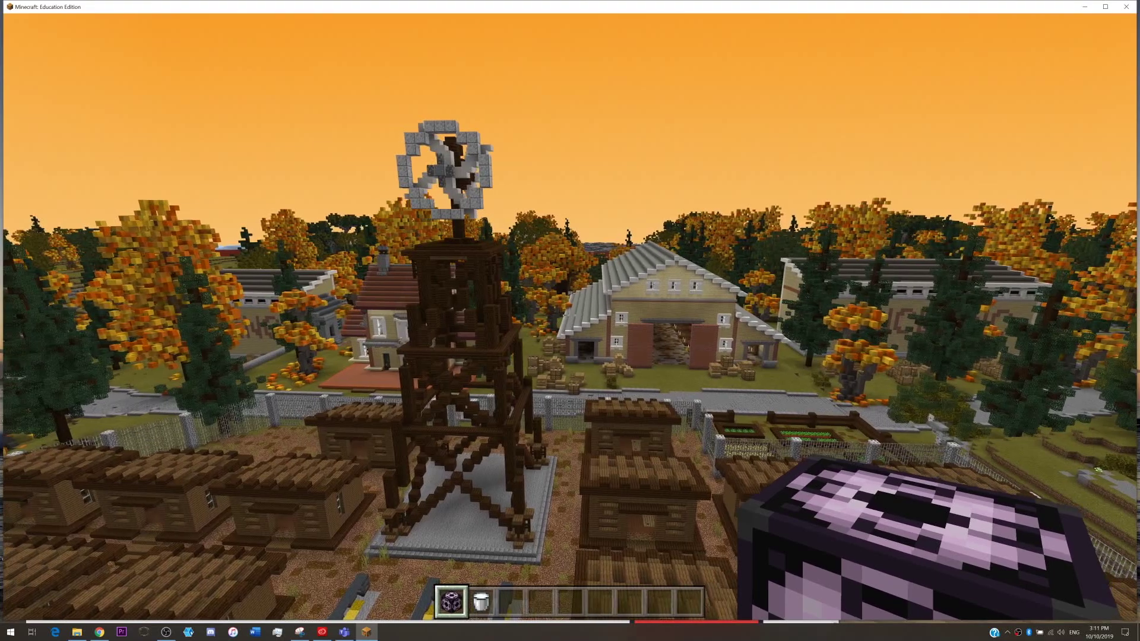
pyautogui.press('w')
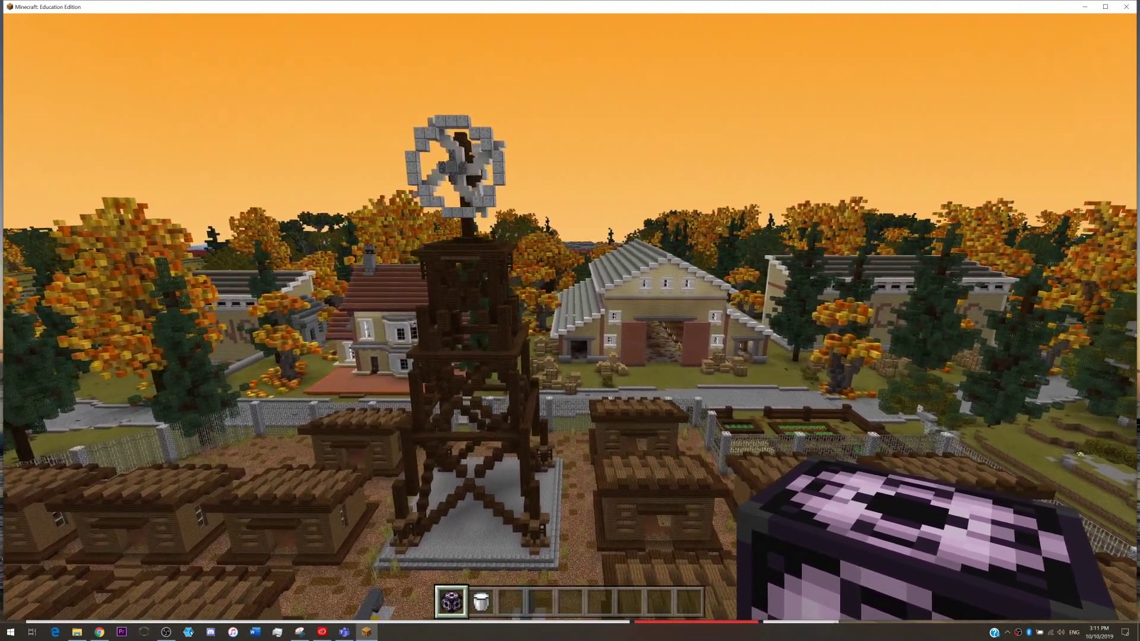
pyautogui.press('w')
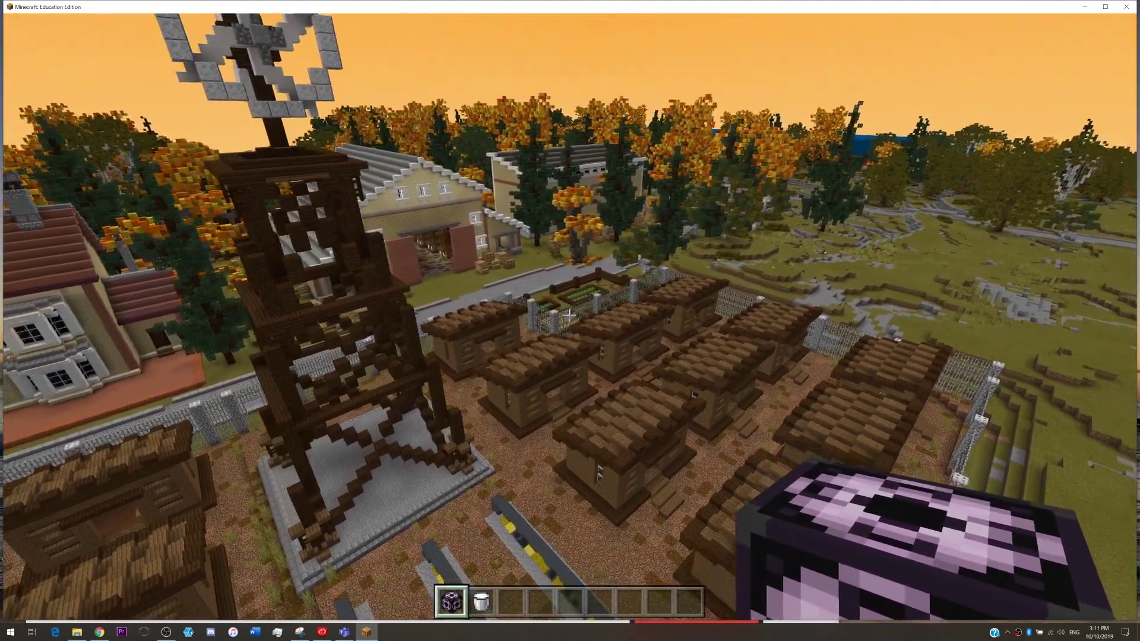
pyautogui.press('w')
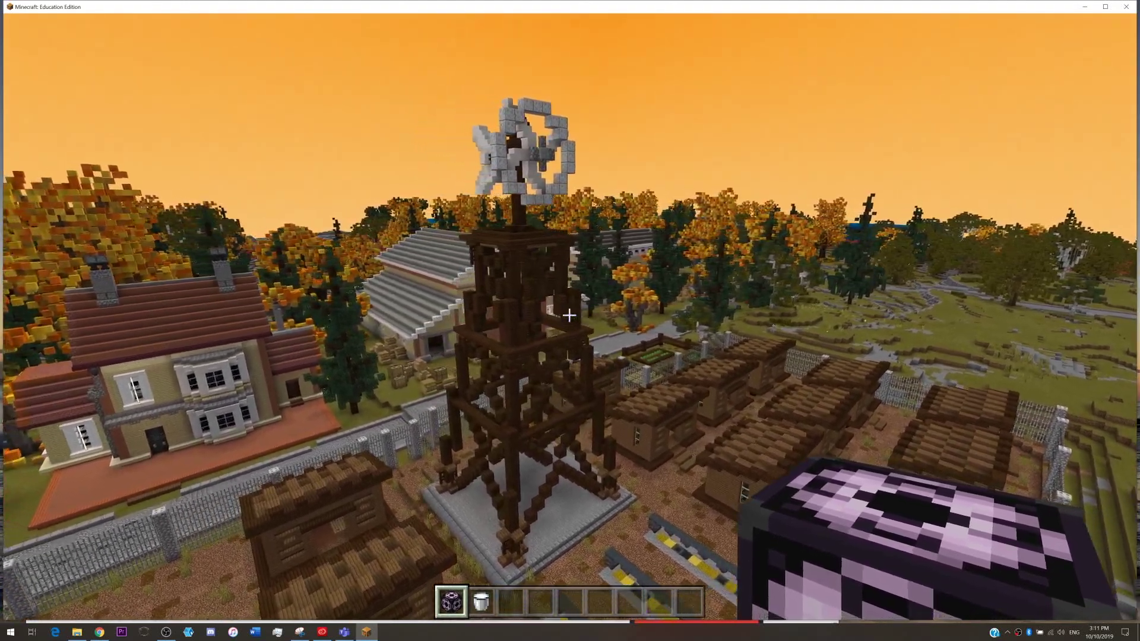
pyautogui.press('w')
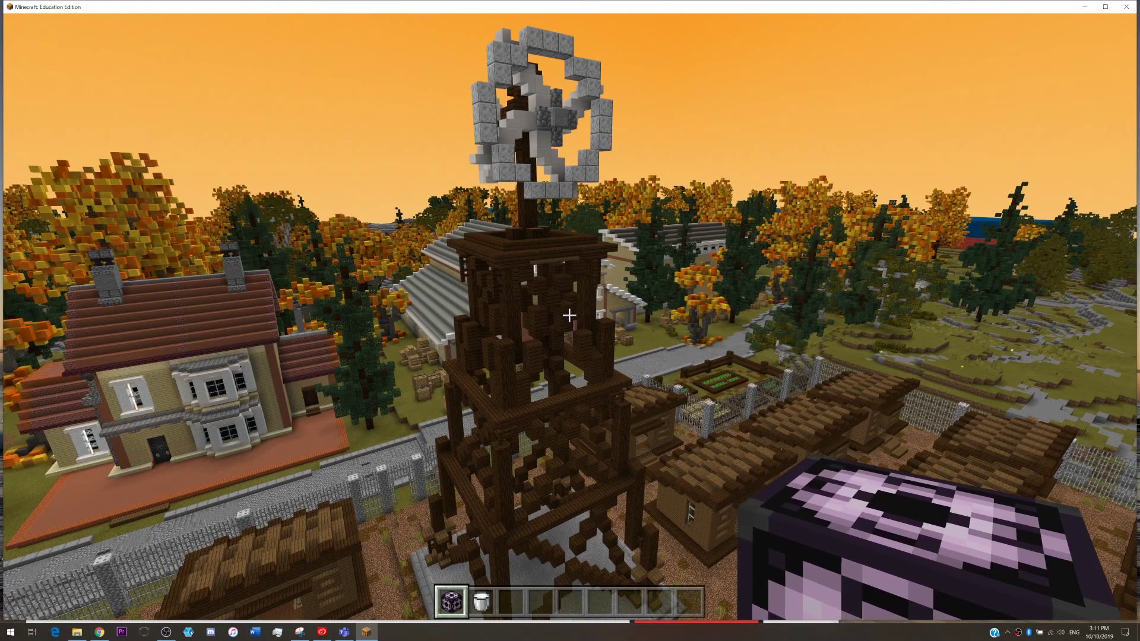
pyautogui.press('a')
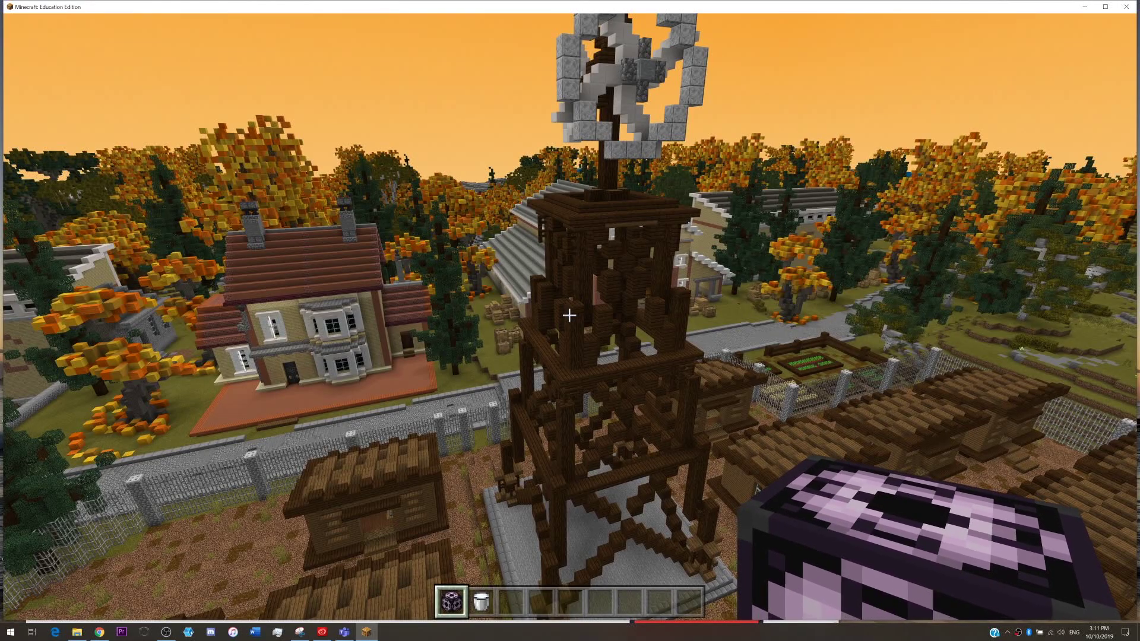
pyautogui.scroll(-1, 569, 315)
pyautogui.scroll(1, 568, 316)
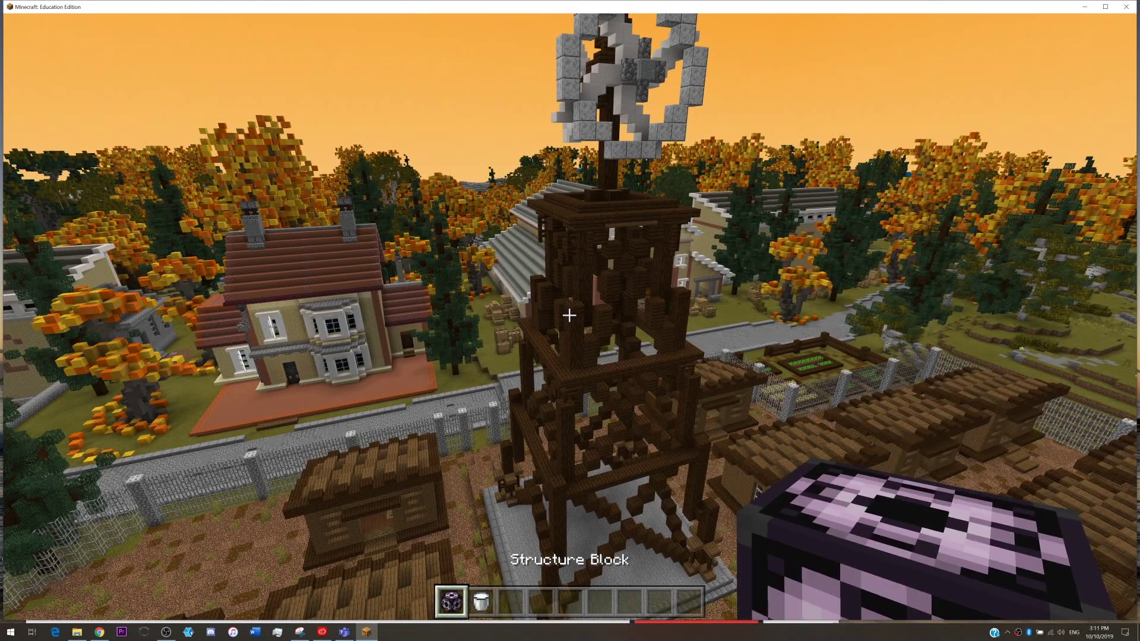
pyautogui.press('d')
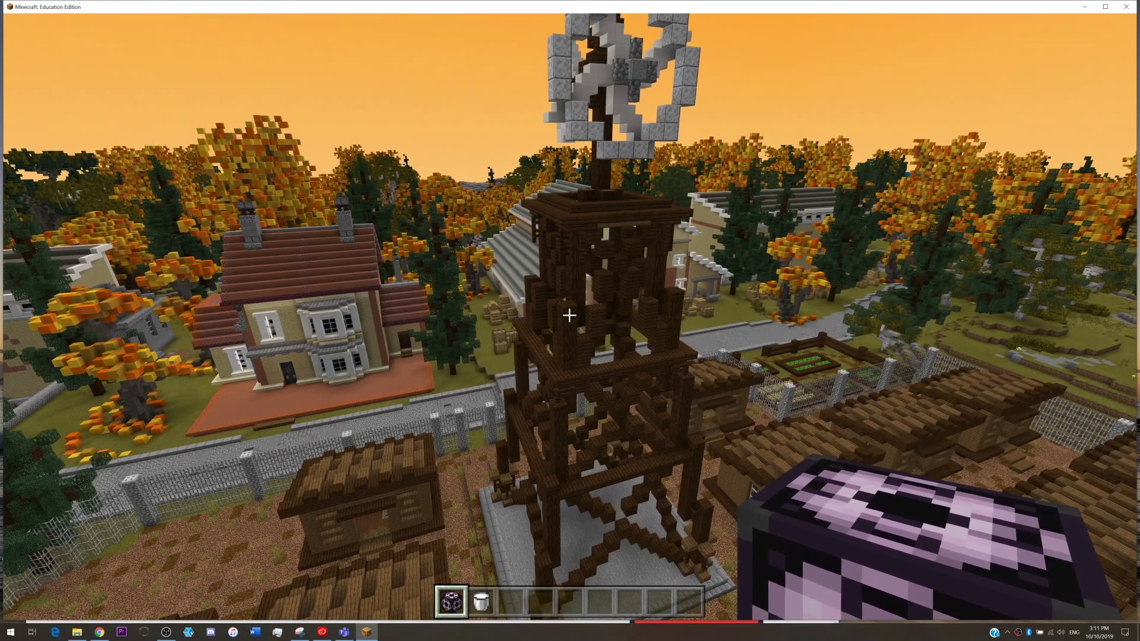
# - Search the inventory for "STRU" to locate the Structure Block, and return to the world
pyautogui.press('e')
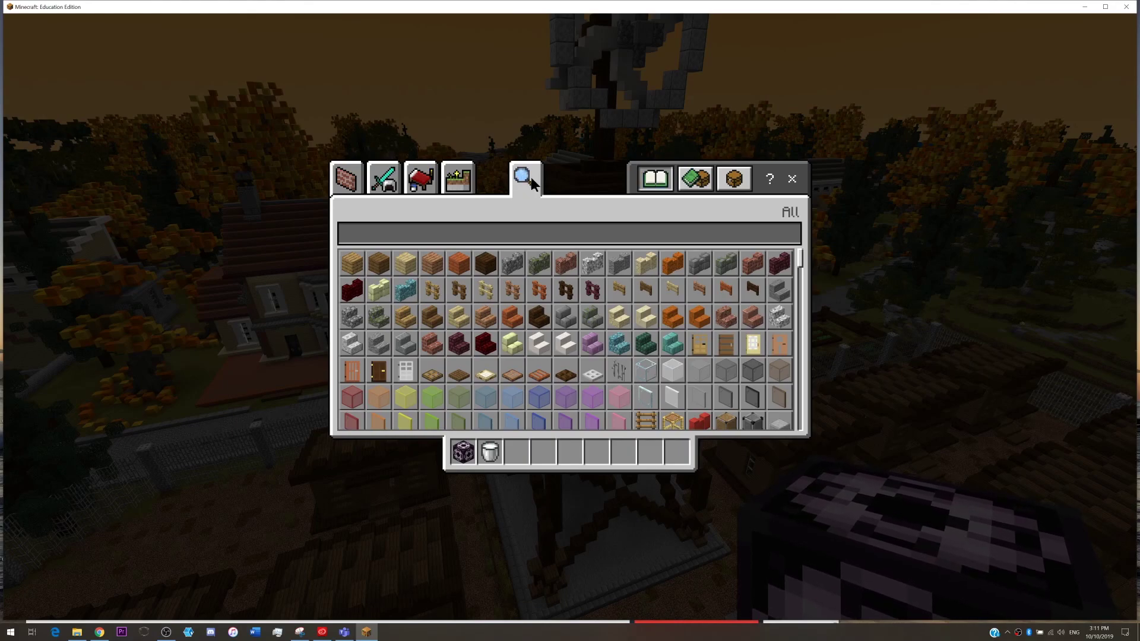
pyautogui.click(526, 235)
pyautogui.write('STRU')
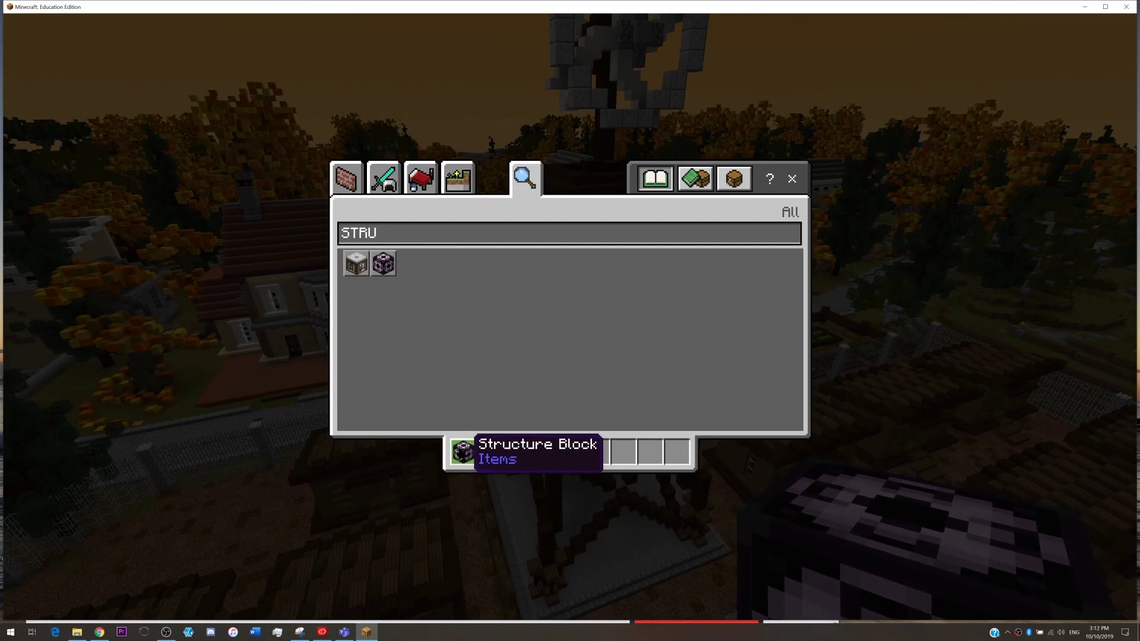
pyautogui.press('Escape')
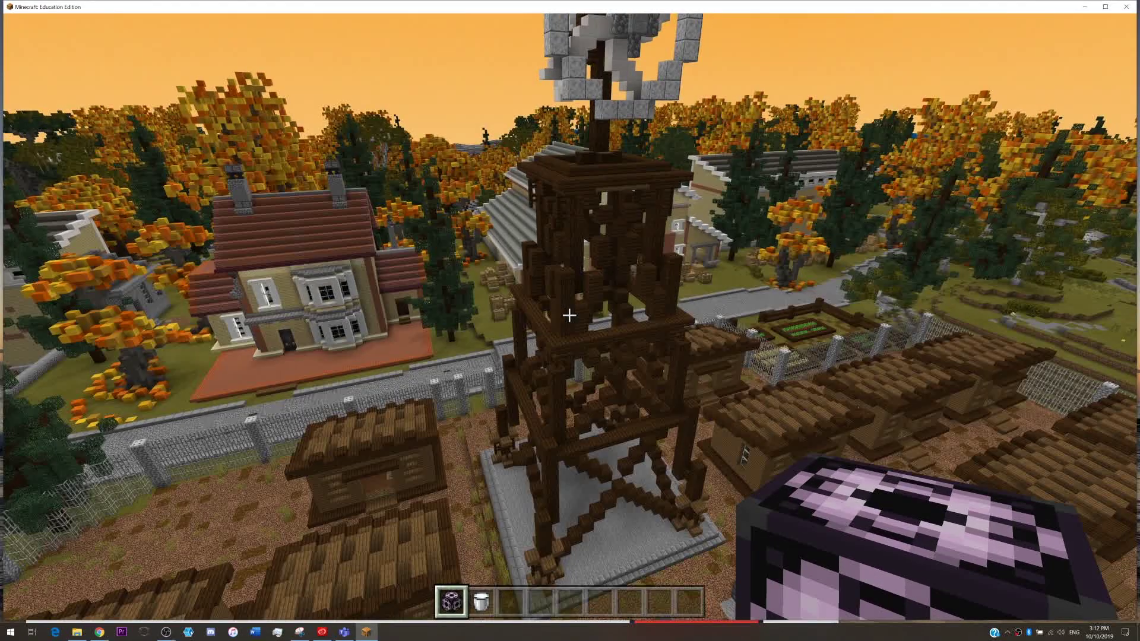
# - Place a Structure Block against the outer corner of the windmill tower's stone base
pyautogui.press('w')
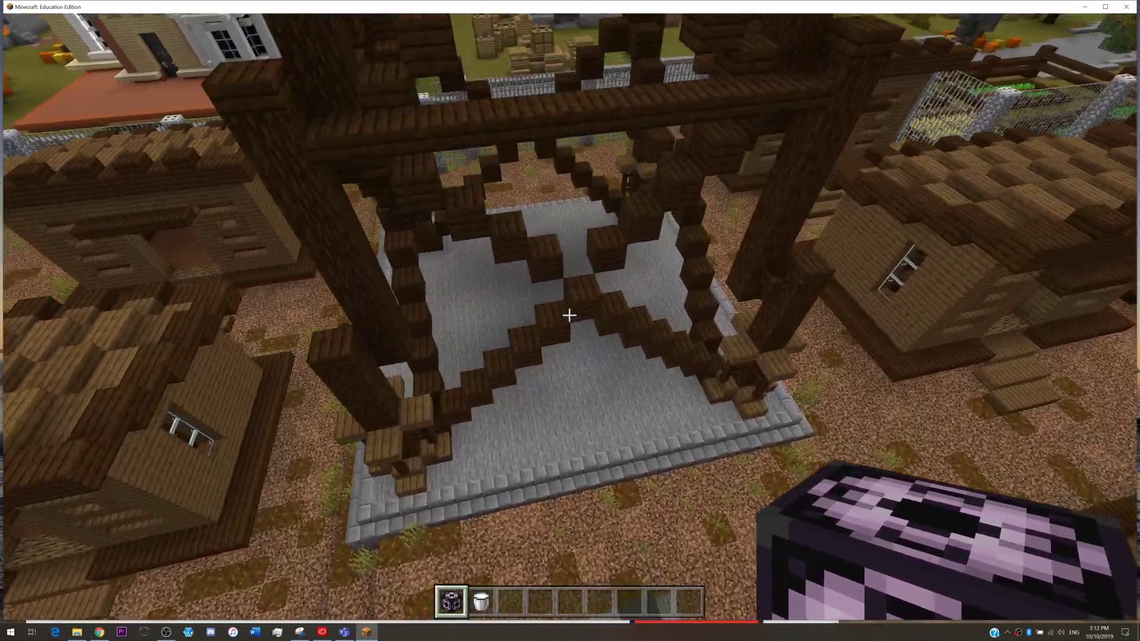
pyautogui.press('s')
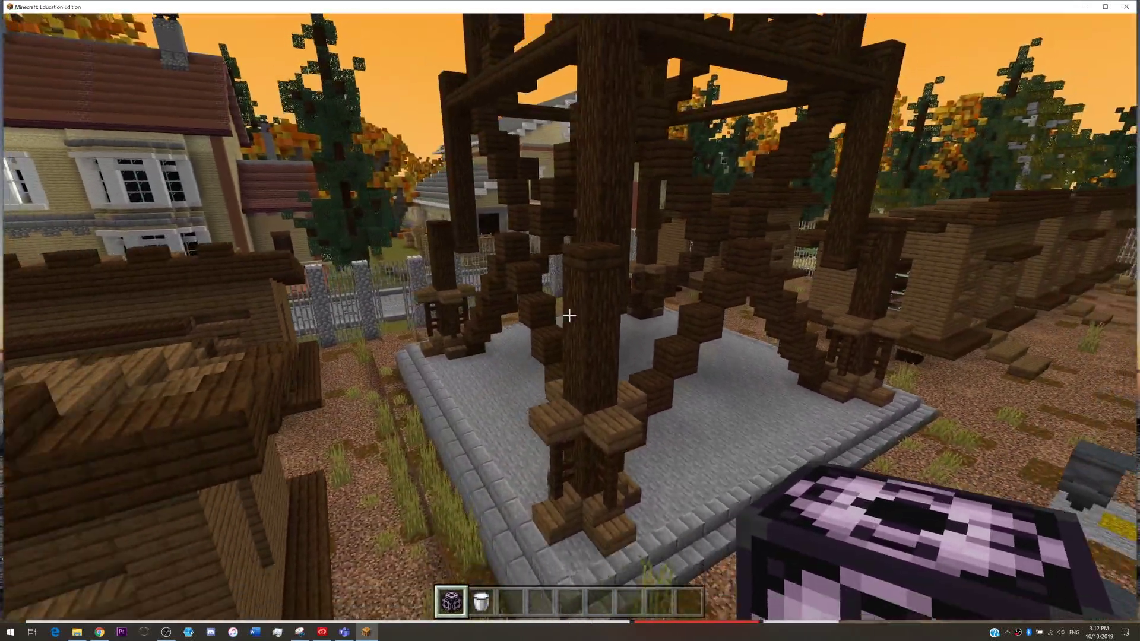
pyautogui.press('w')
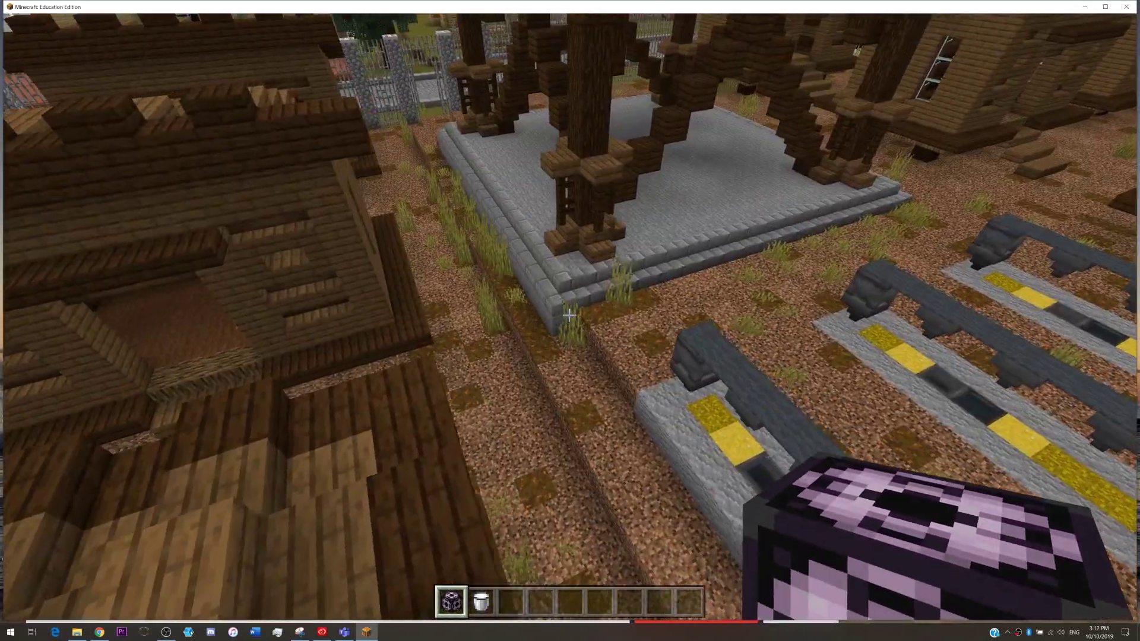
pyautogui.press('w')
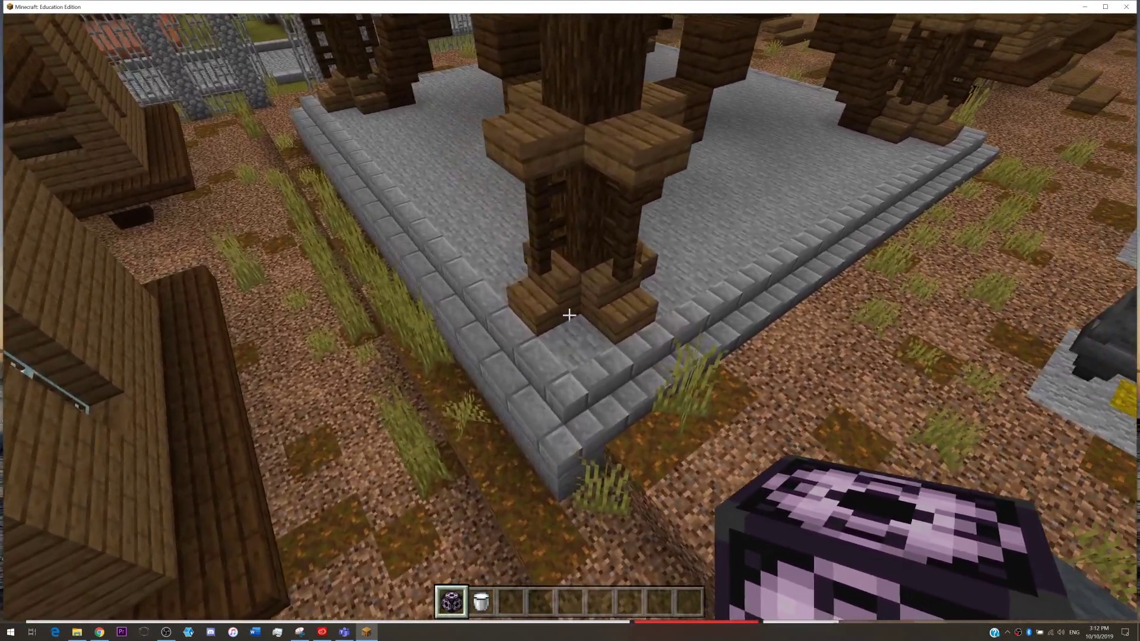
pyautogui.press('w')
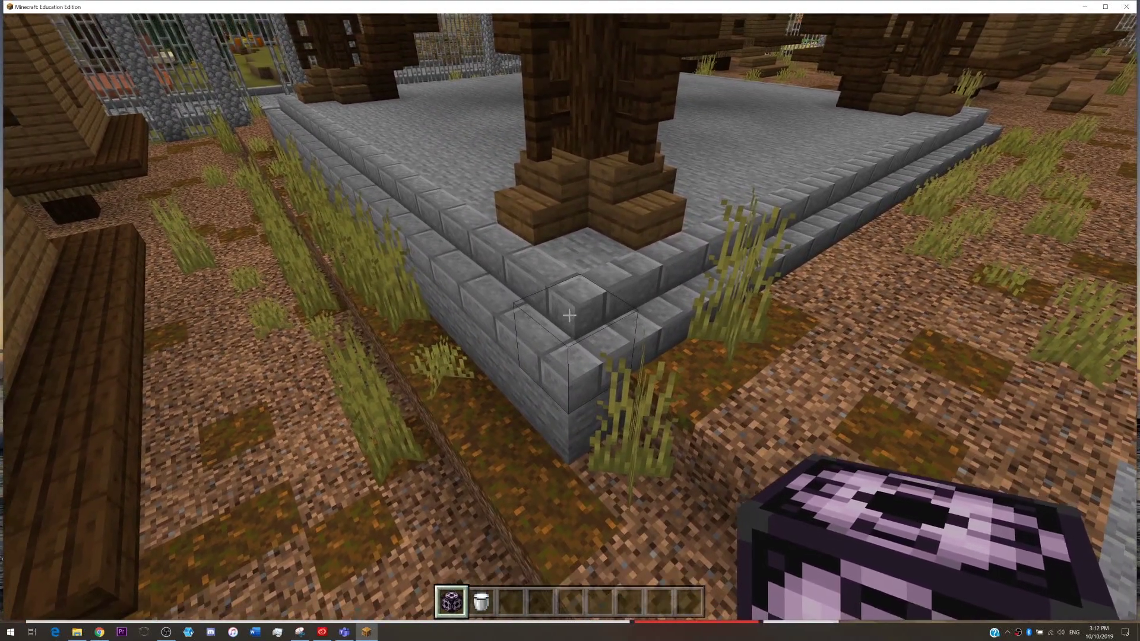
pyautogui.rightClick(569, 315)
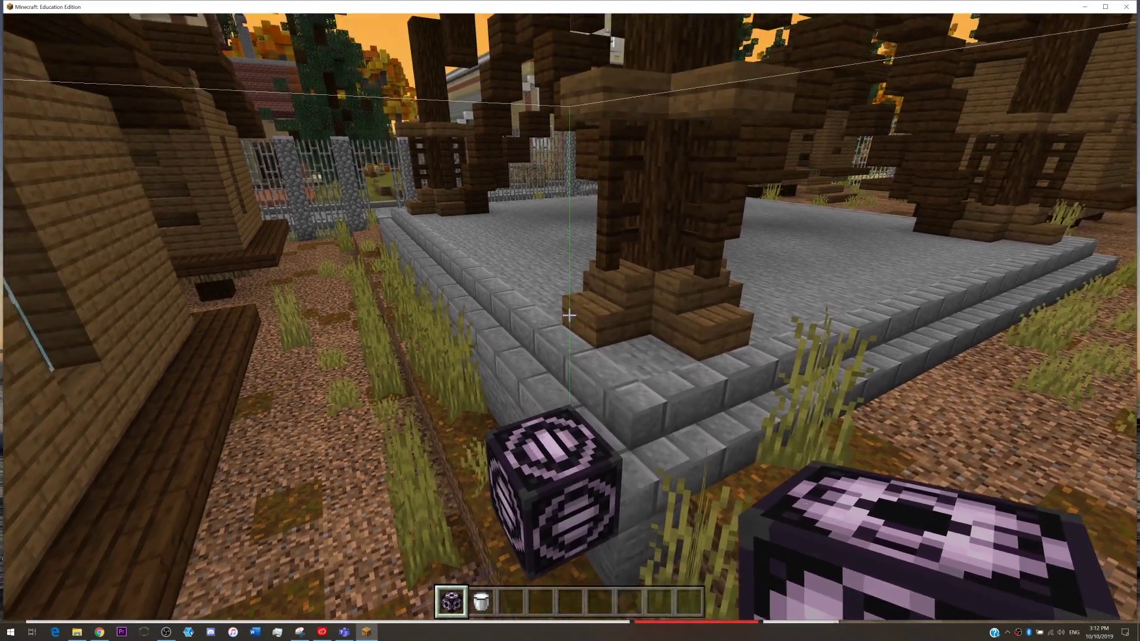
# - Examine the placed Structure Block's selection outline from several sides around the corner of the tower base
pyautogui.press('s')
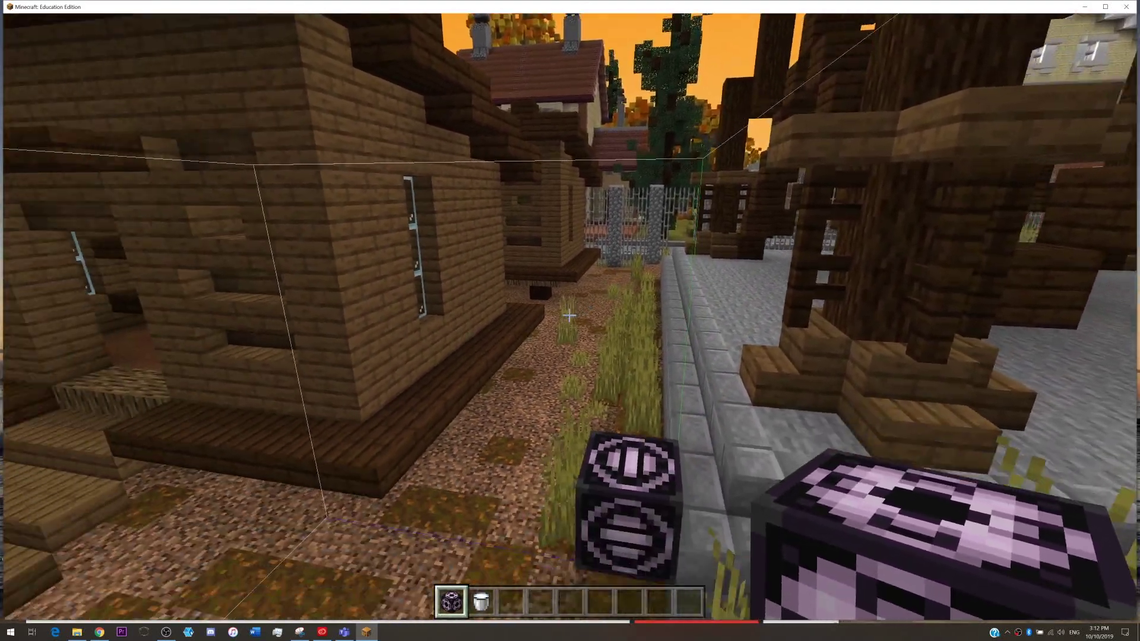
pyautogui.press('s')
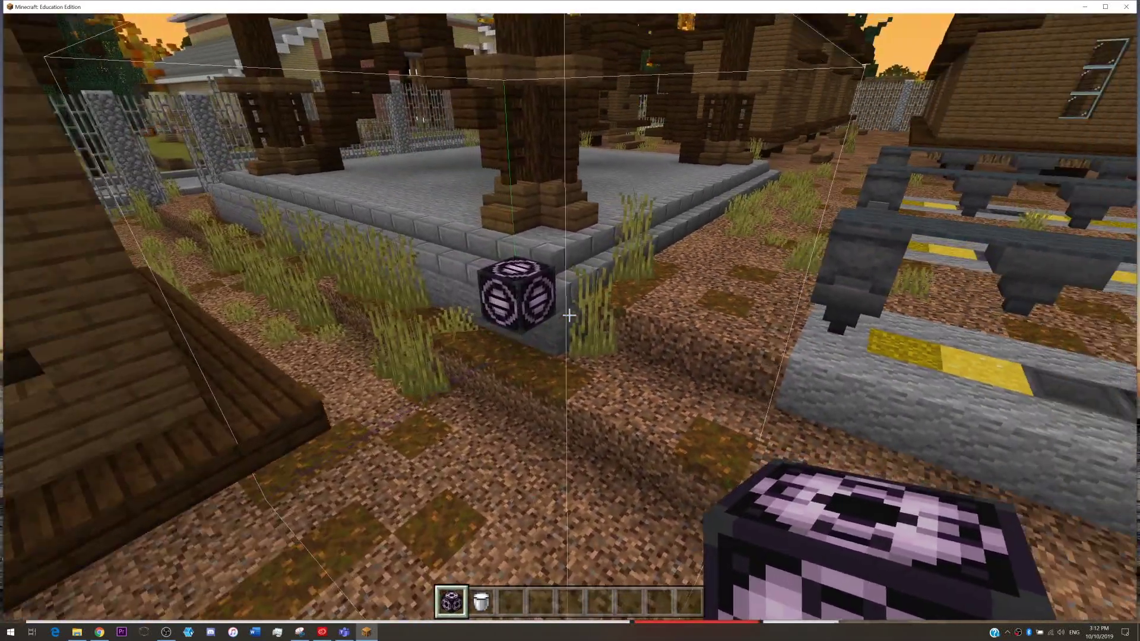
pyautogui.press('a')
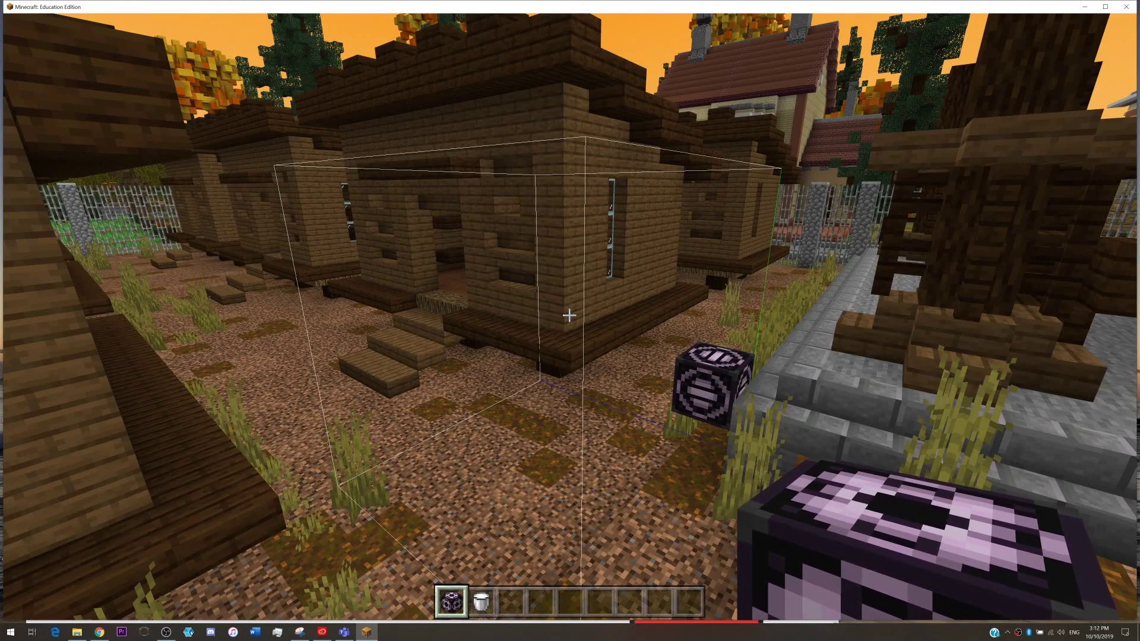
pyautogui.press('w')
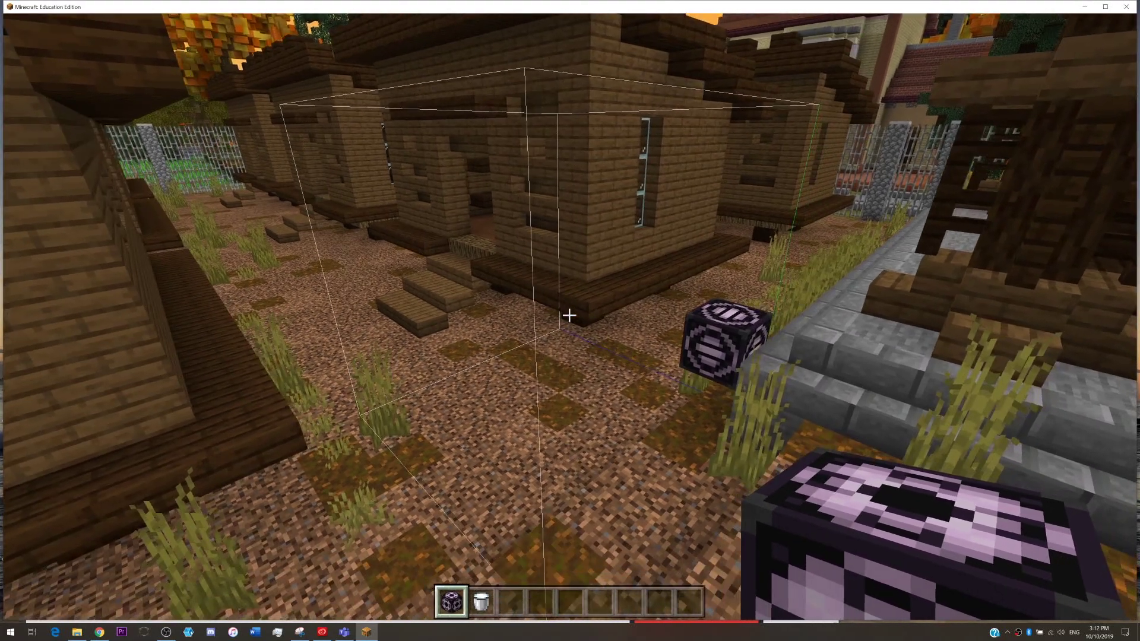
pyautogui.press('s')
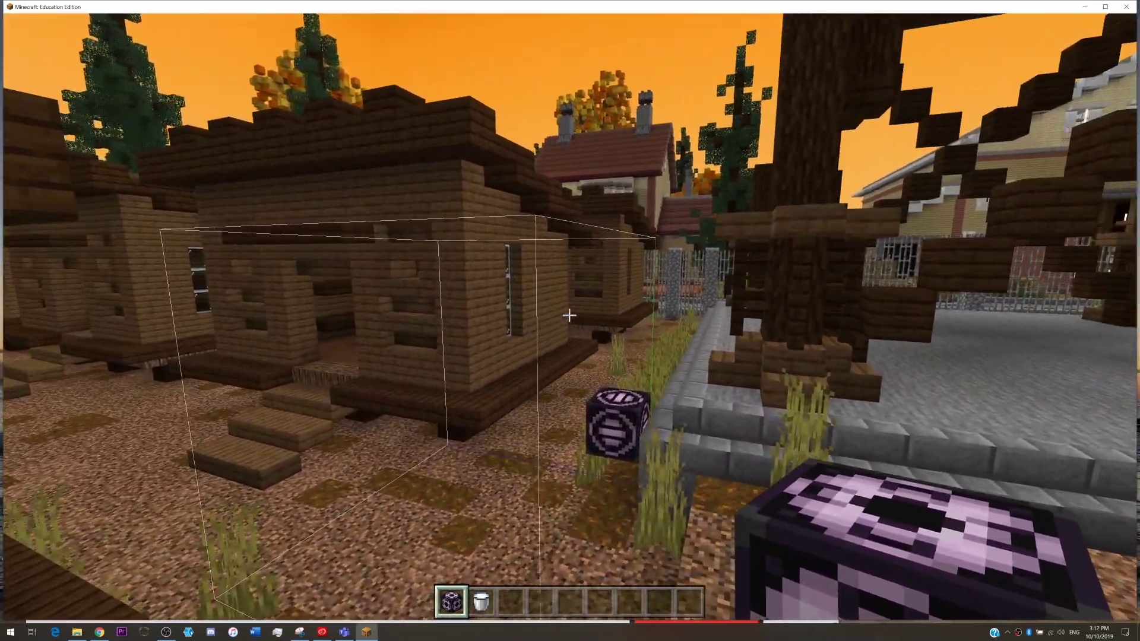
pyautogui.moveTo(569, 315)
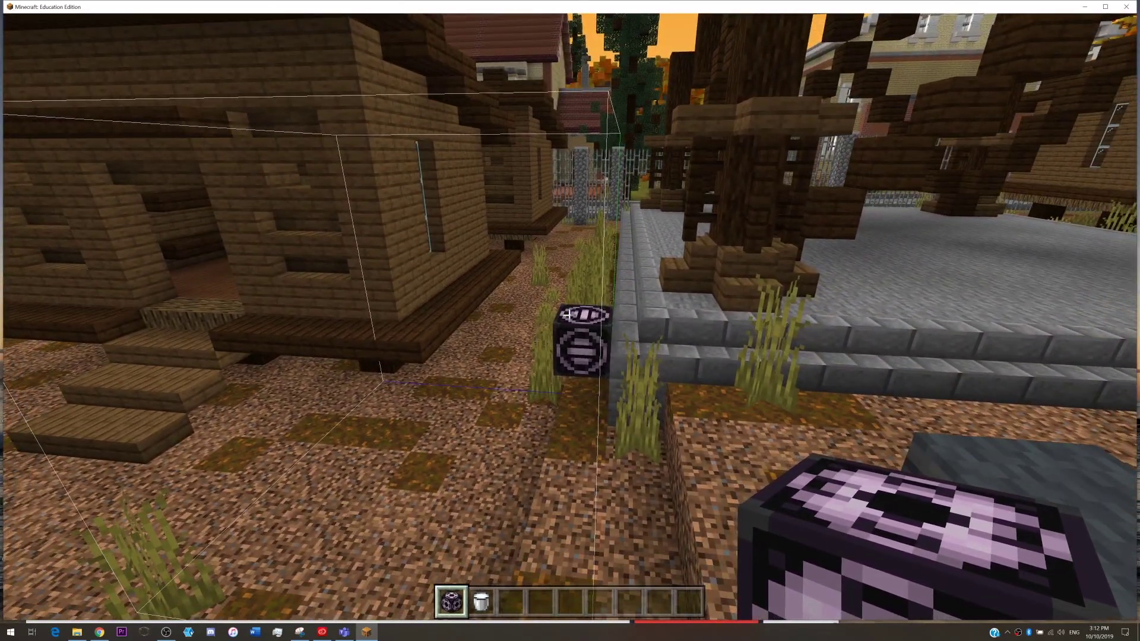
# - Open the placed Structure Block's settings and set the X size to 64, checking the selection in the 3D preview
pyautogui.press('w')
pyautogui.press('w')
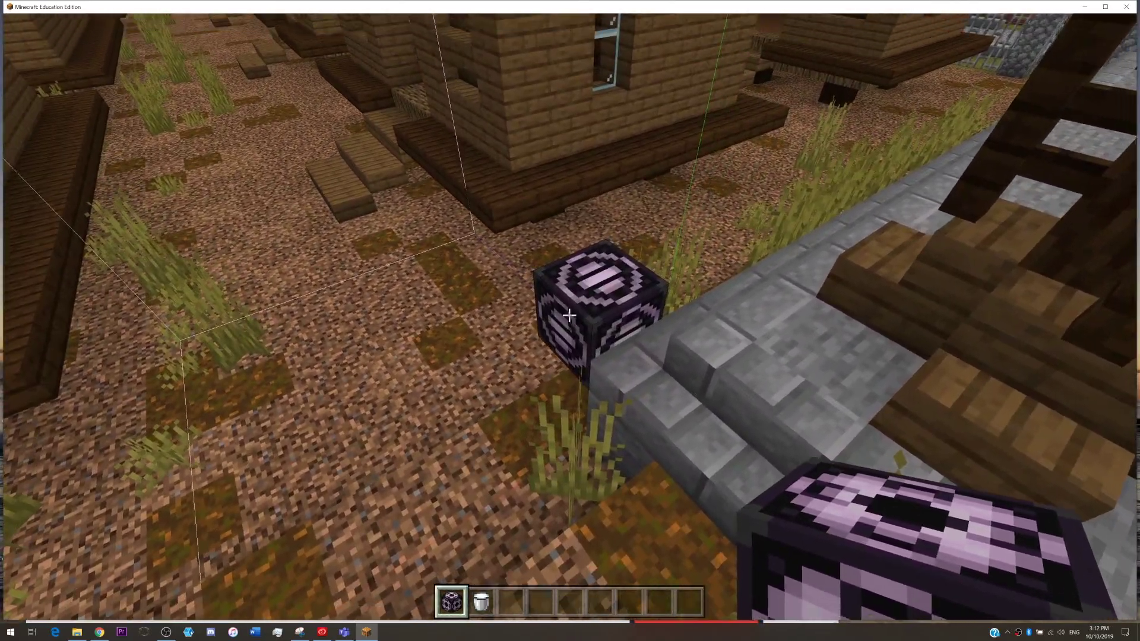
pyautogui.press('s')
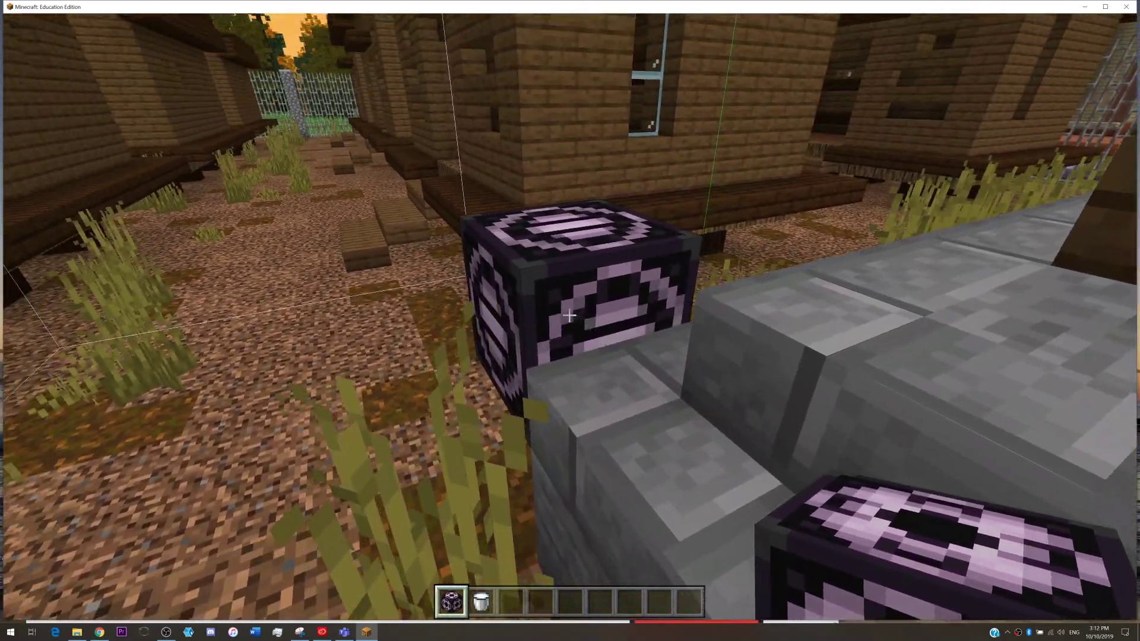
pyautogui.rightClick(569, 315)
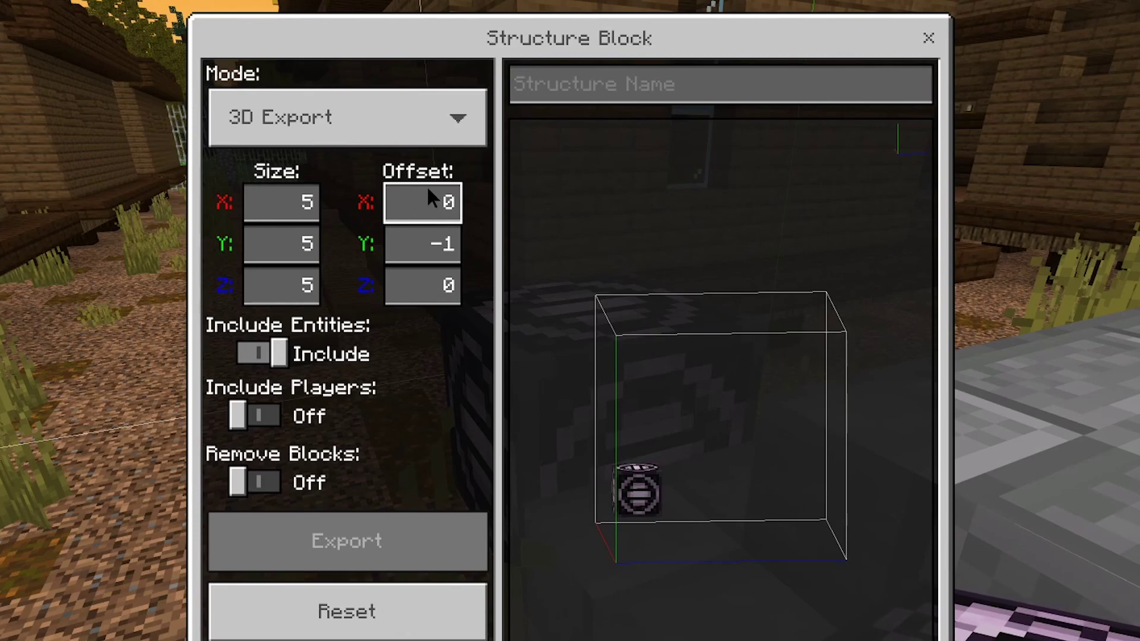
pyautogui.click(315, 215)
pyautogui.press('BackSpace')
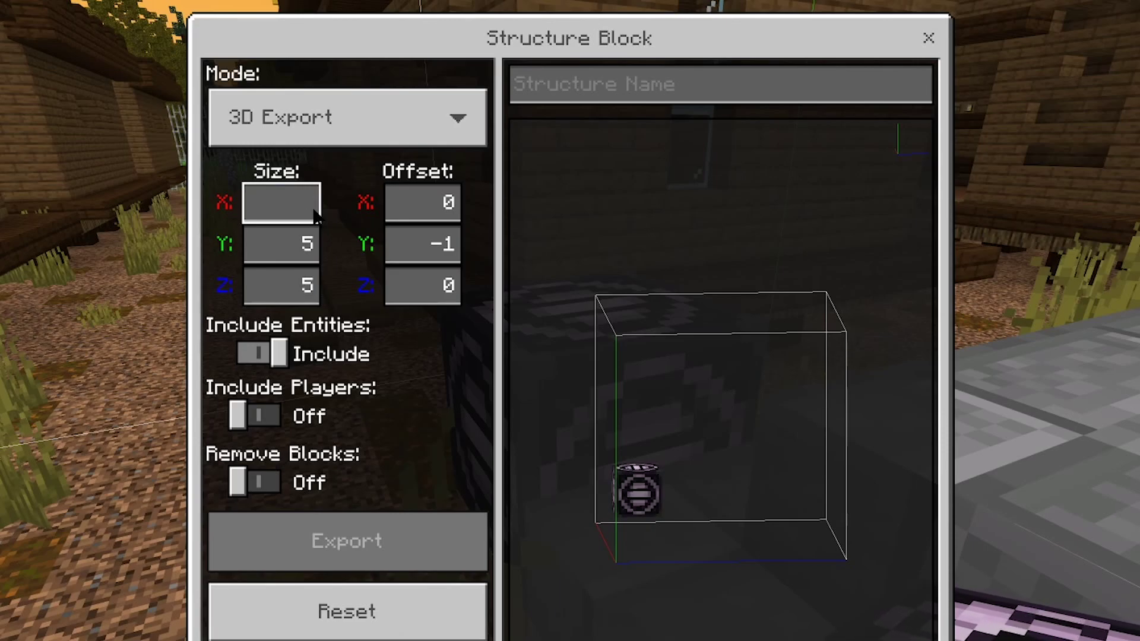
pyautogui.write('64')
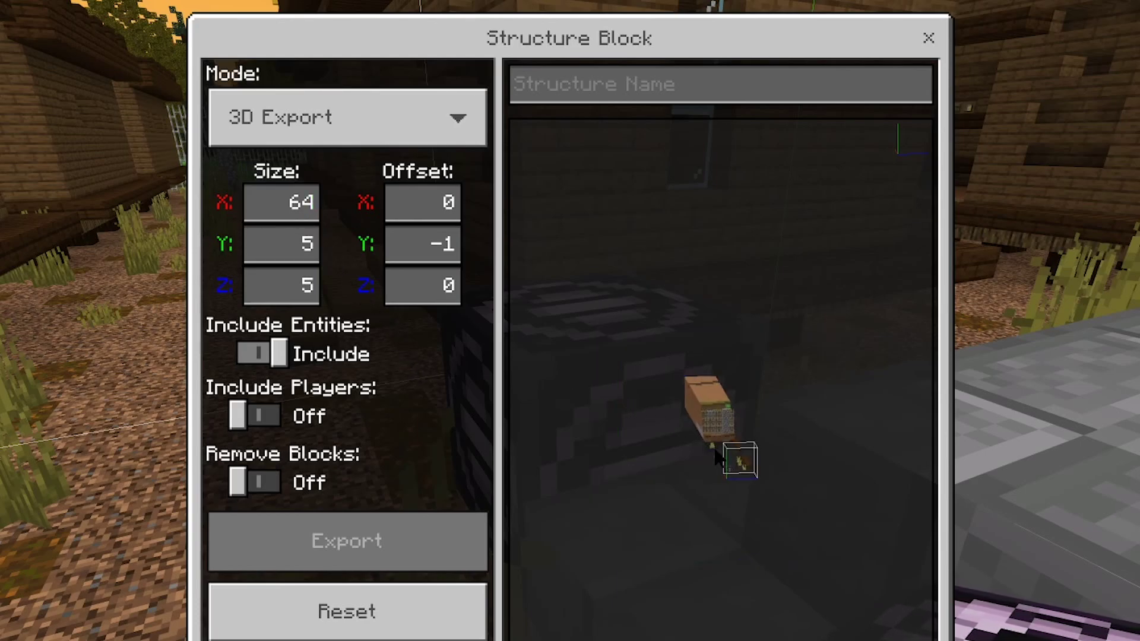
pyautogui.moveTo(736, 440); pyautogui.dragTo(688, 534)
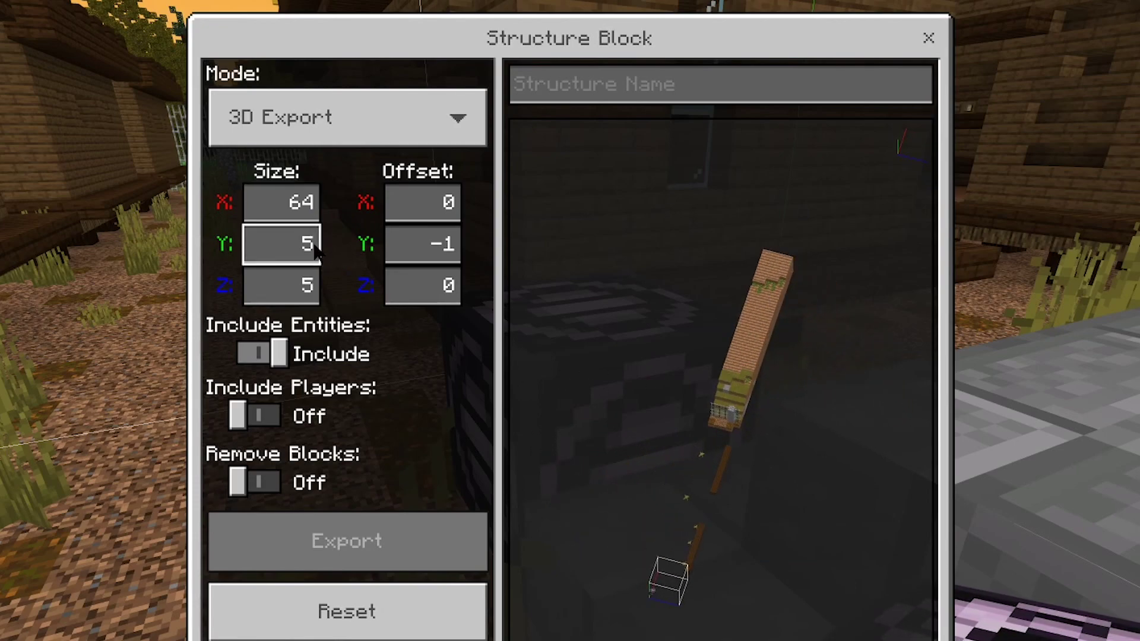
# - Set the Structure Block's Y size to 128 and check the selection in the 3D preview
pyautogui.press('BackSpace')
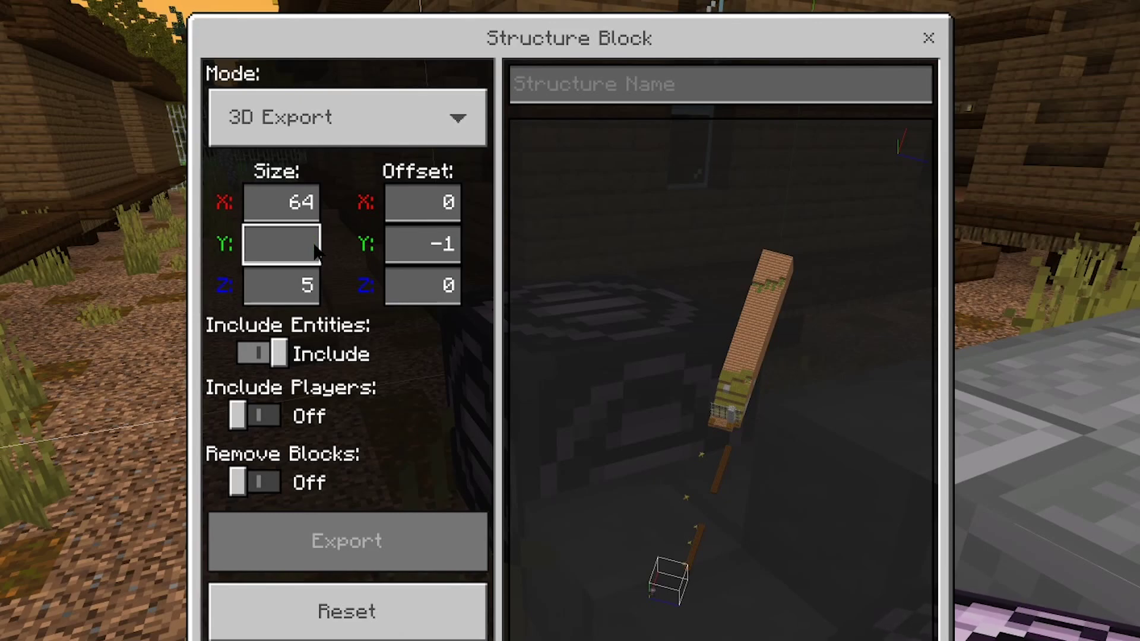
pyautogui.write('128')
pyautogui.press('BackSpace')
pyautogui.write('8')
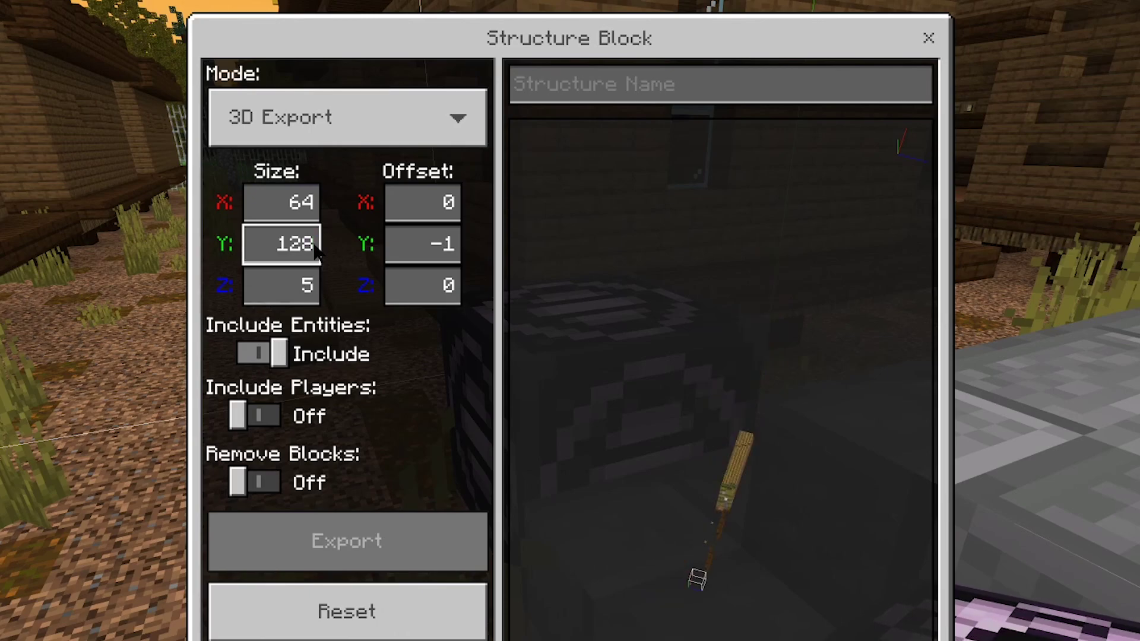
pyautogui.moveTo(659, 501); pyautogui.dragTo(525, 277)
# - Set the Structure Block's Z size to 64 and inspect the enlarged selection in the 3D preview
pyautogui.click(317, 284)
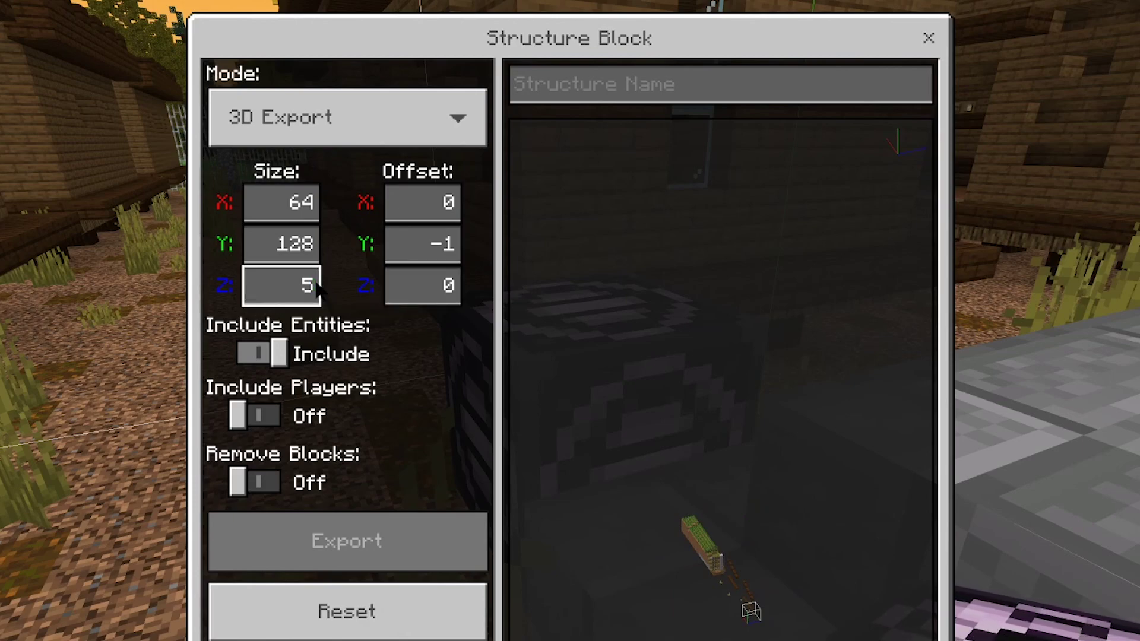
pyautogui.press('BackSpace')
pyautogui.write('64')
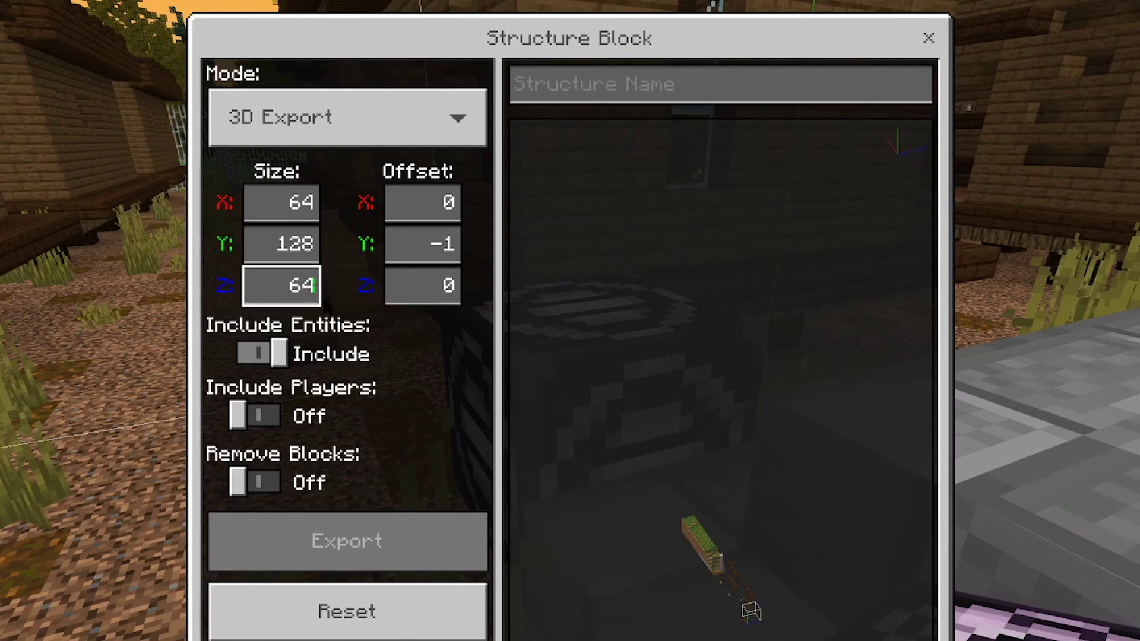
pyautogui.click(406, 364)
pyautogui.moveTo(716, 525); pyautogui.dragTo(793, 551)
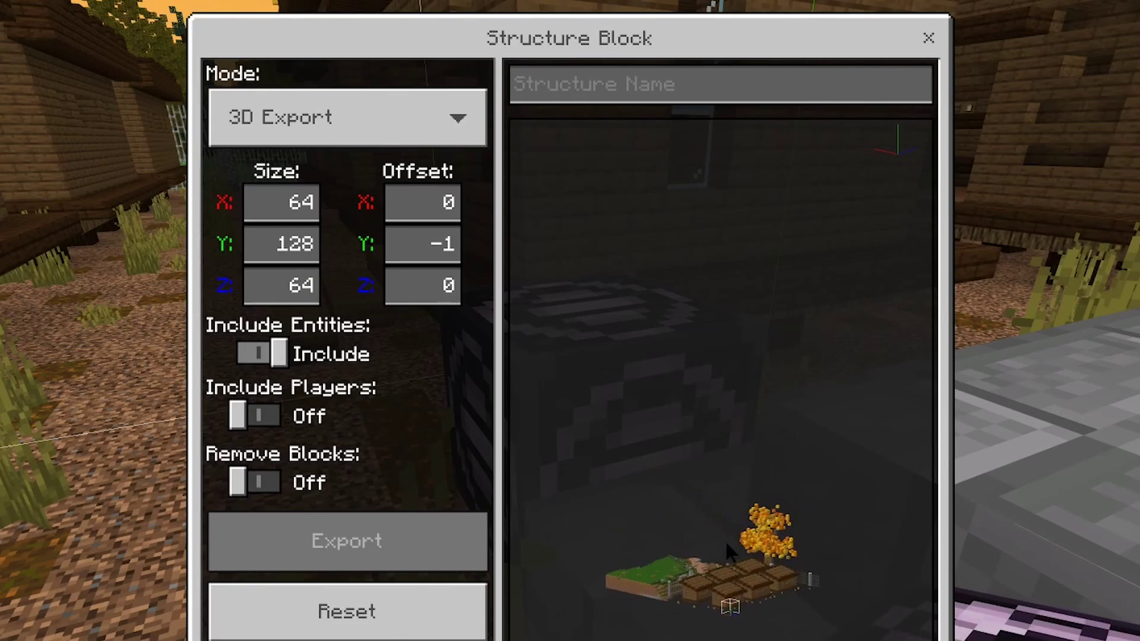
# - Inspect the Structure Block's selection in the 3D preview from several sides, and set its X offset to -32
pyautogui.moveTo(728, 545); pyautogui.dragTo(786, 576)
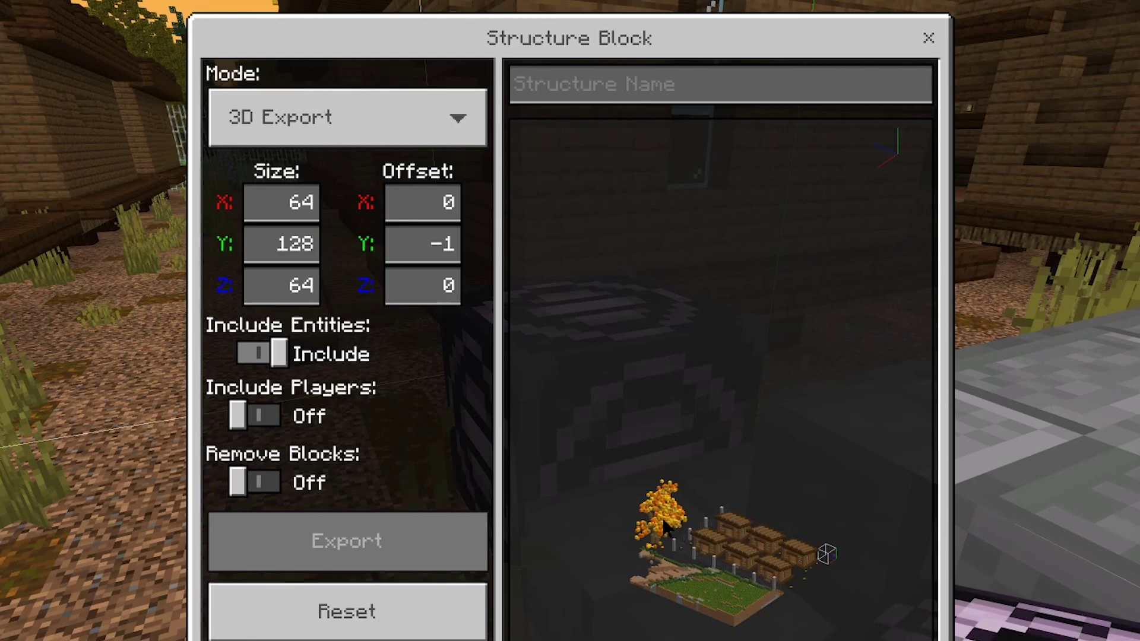
pyautogui.moveTo(750, 613); pyautogui.dragTo(771, 583)
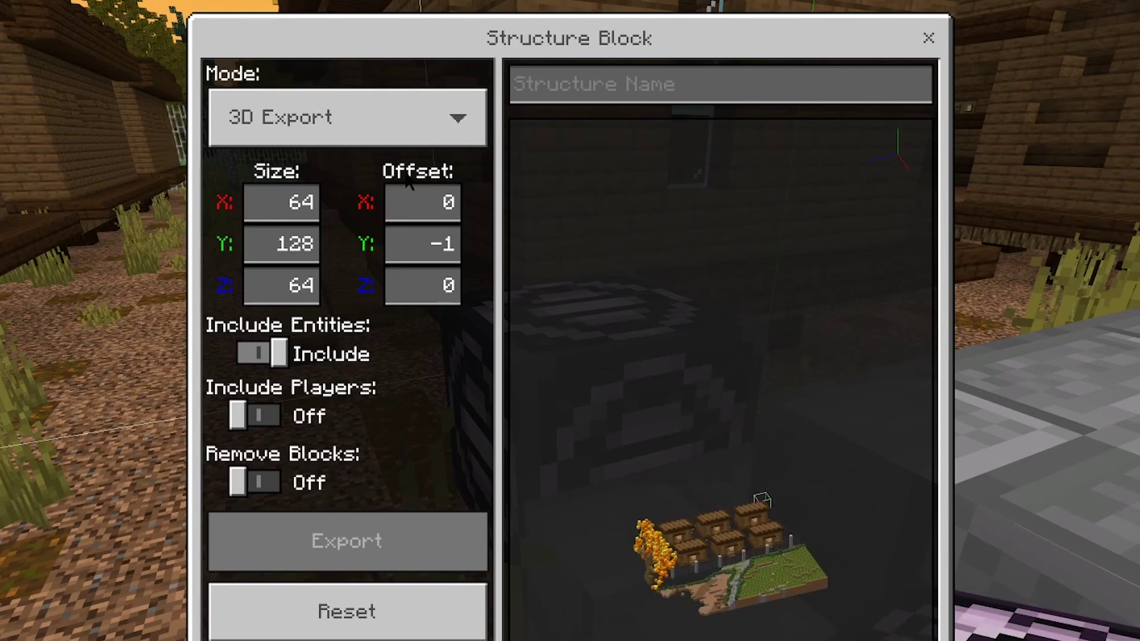
pyautogui.click(440, 285)
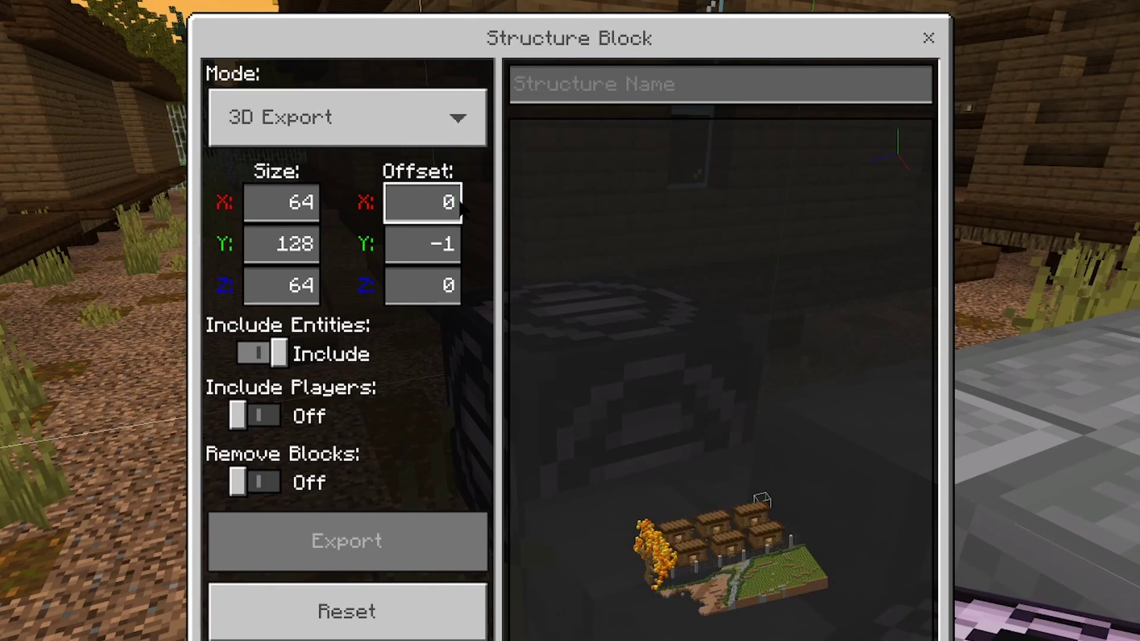
pyautogui.press('BackSpace')
pyautogui.write('-32')
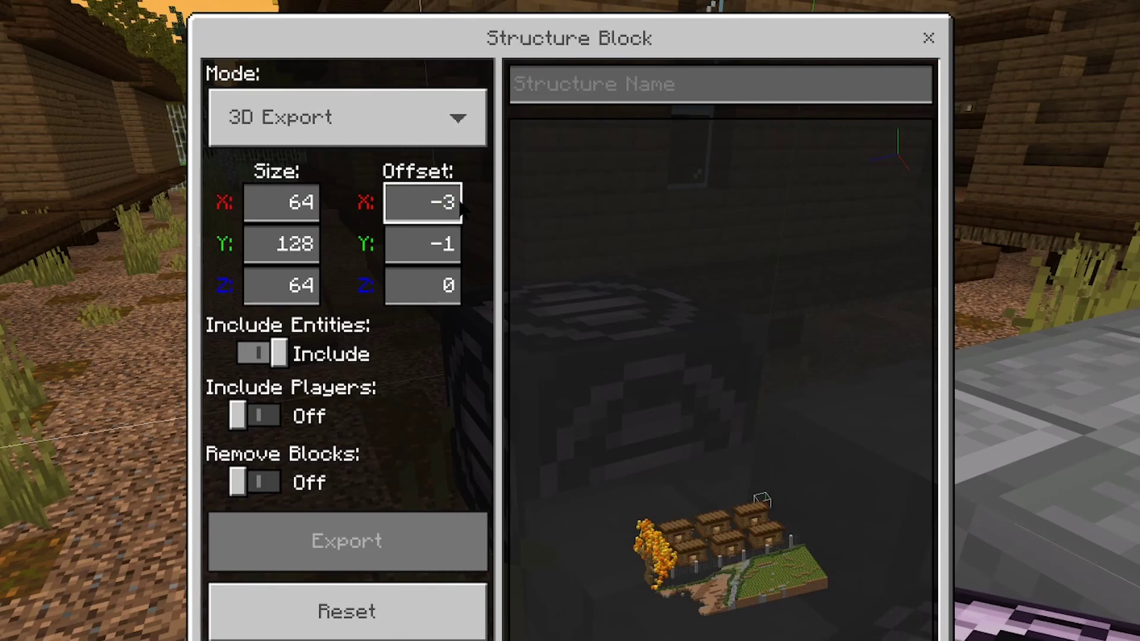
# - Set the Structure Block's Z offset to -32 to bring the windmill tower into the selection
pyautogui.click(457, 247)
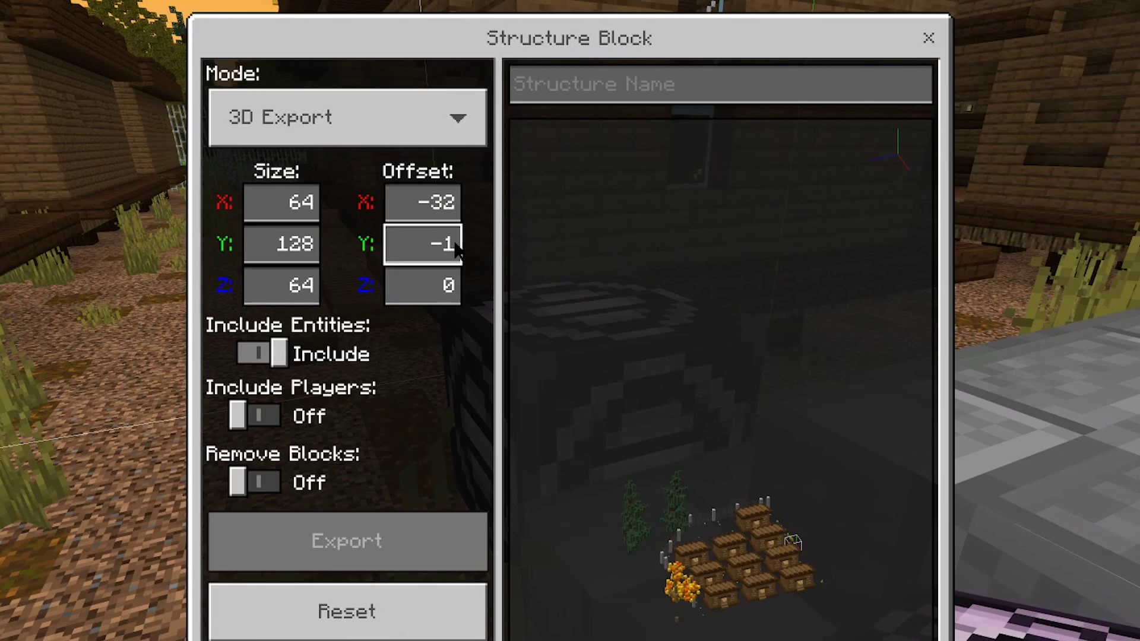
pyautogui.click(457, 286)
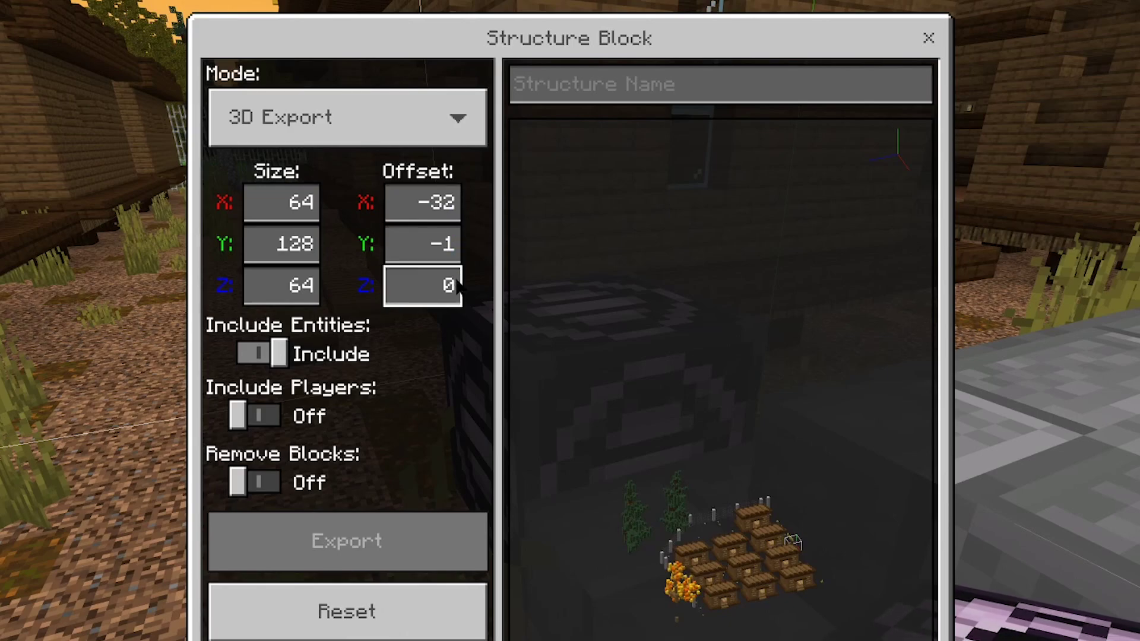
pyautogui.press('BackSpace')
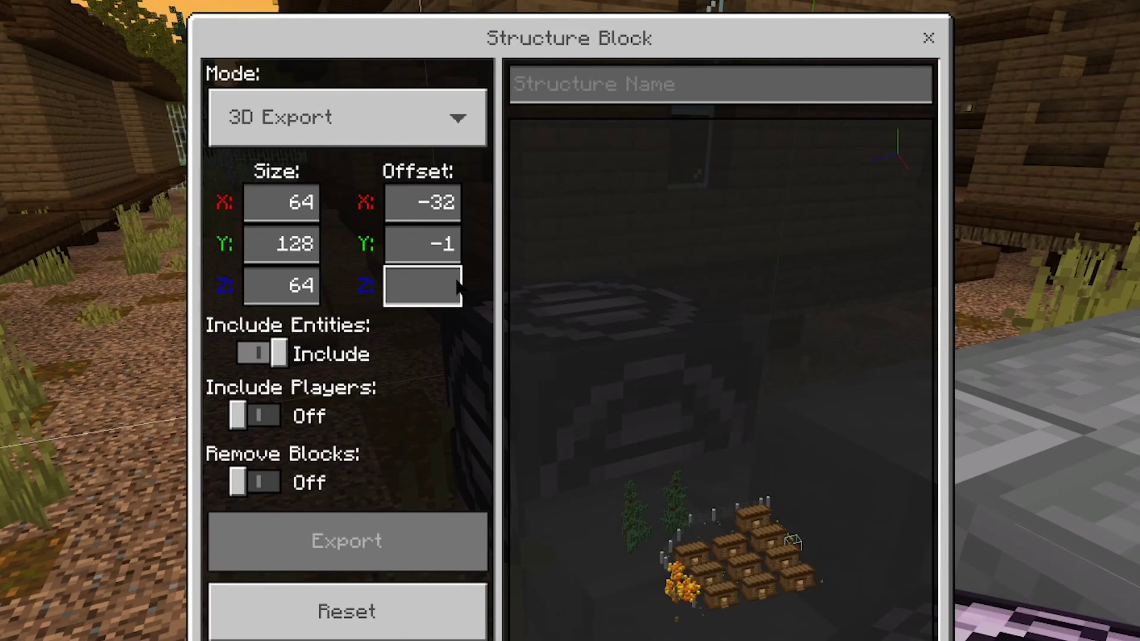
pyautogui.write('-32')
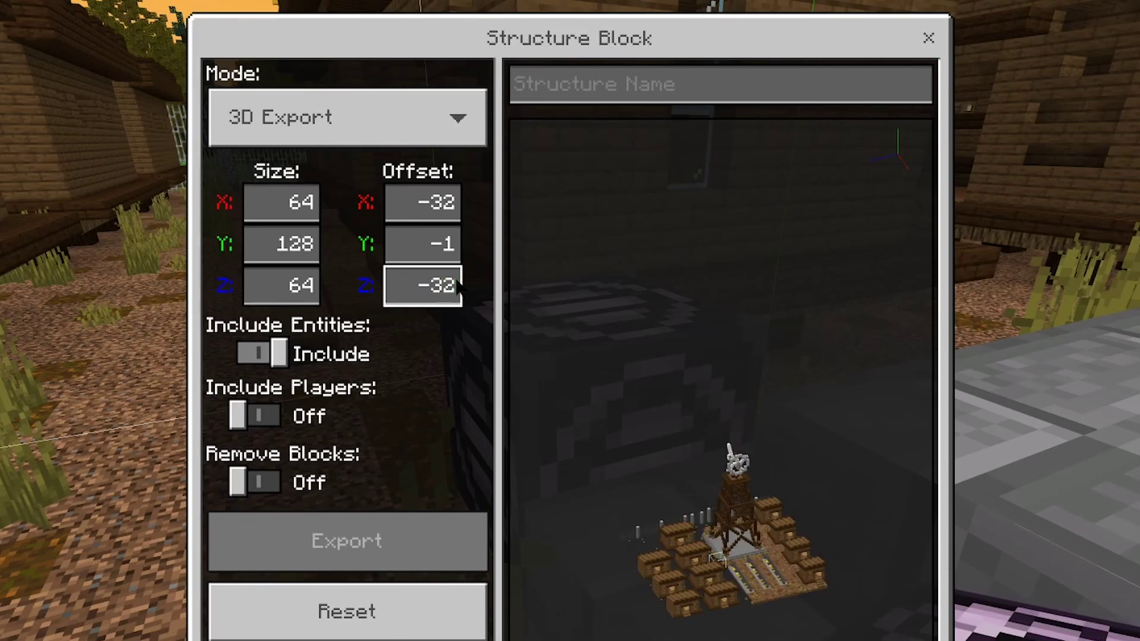
# - Set the Z size to 59 and the Z offset to -39, checking the trimmed selection in the 3D preview
pyautogui.moveTo(756, 562); pyautogui.dragTo(810, 511)
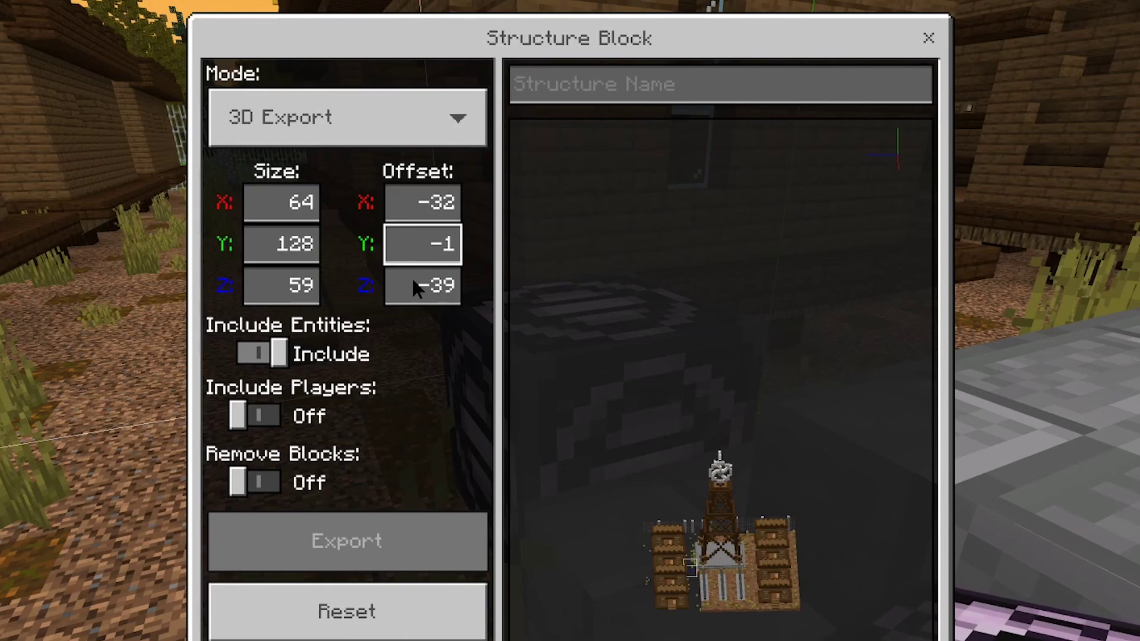
pyautogui.moveTo(719, 560); pyautogui.dragTo(722, 515)
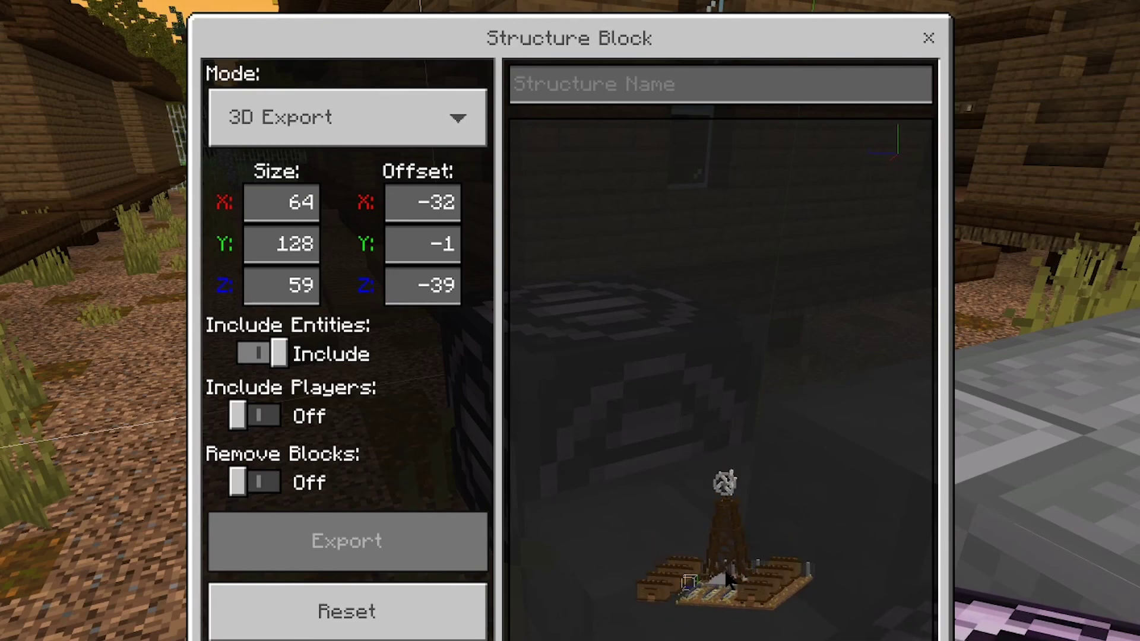
pyautogui.moveTo(732, 575)
pyautogui.mouseDown()
pyautogui.moveTo(735, 604)
pyautogui.moveTo(741, 561)
pyautogui.moveTo(703, 592)
pyautogui.moveTo(721, 567)
pyautogui.mouseUp()
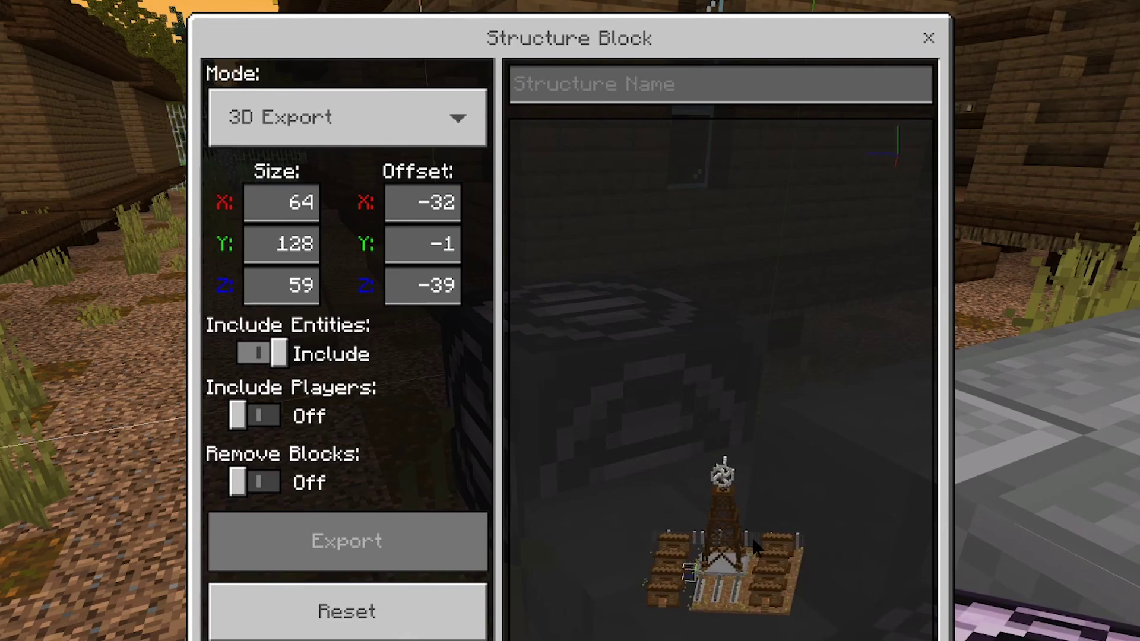
# - Set the Y offset to -4 to include more ground, and check the base of the selection in the 3D preview
pyautogui.click(453, 246)
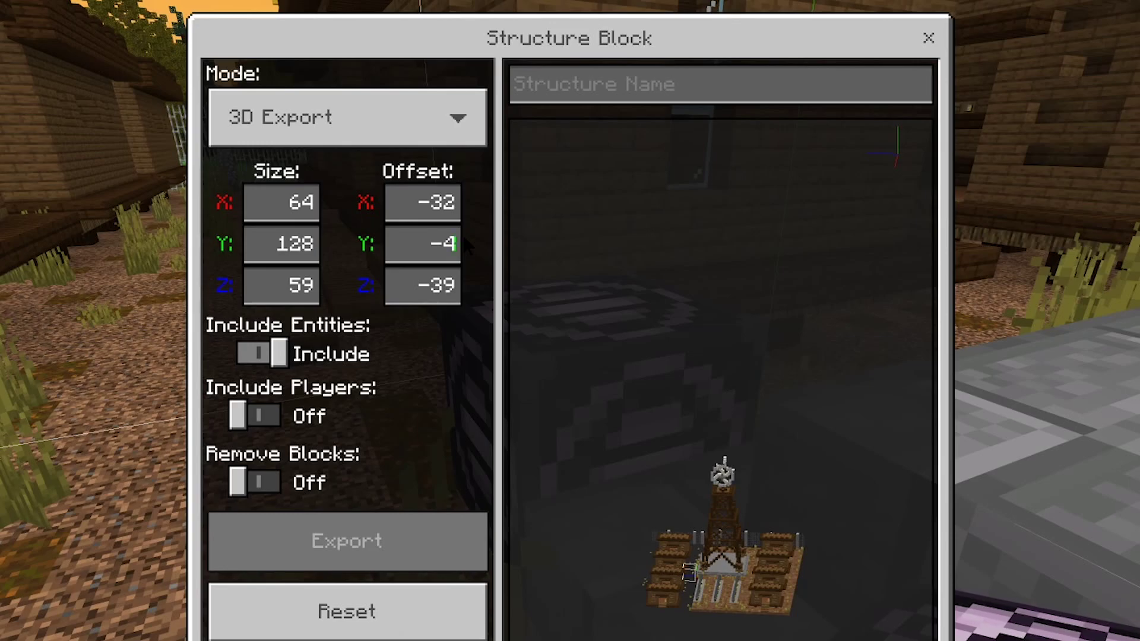
pyautogui.moveTo(749, 546); pyautogui.dragTo(775, 614)
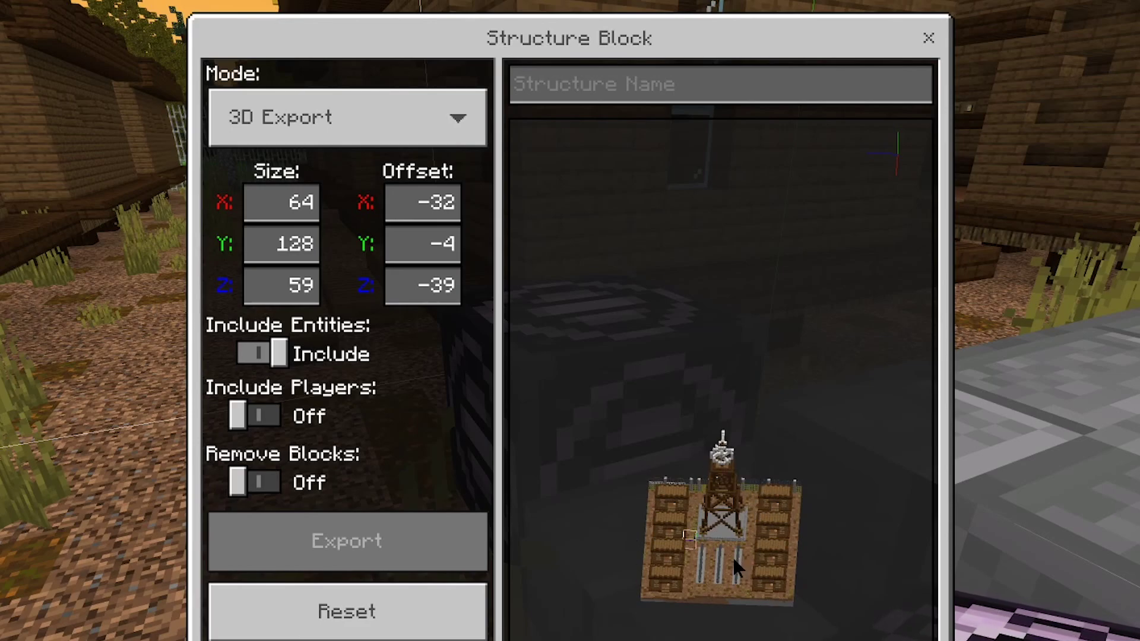
pyautogui.moveTo(733, 556); pyautogui.dragTo(738, 522)
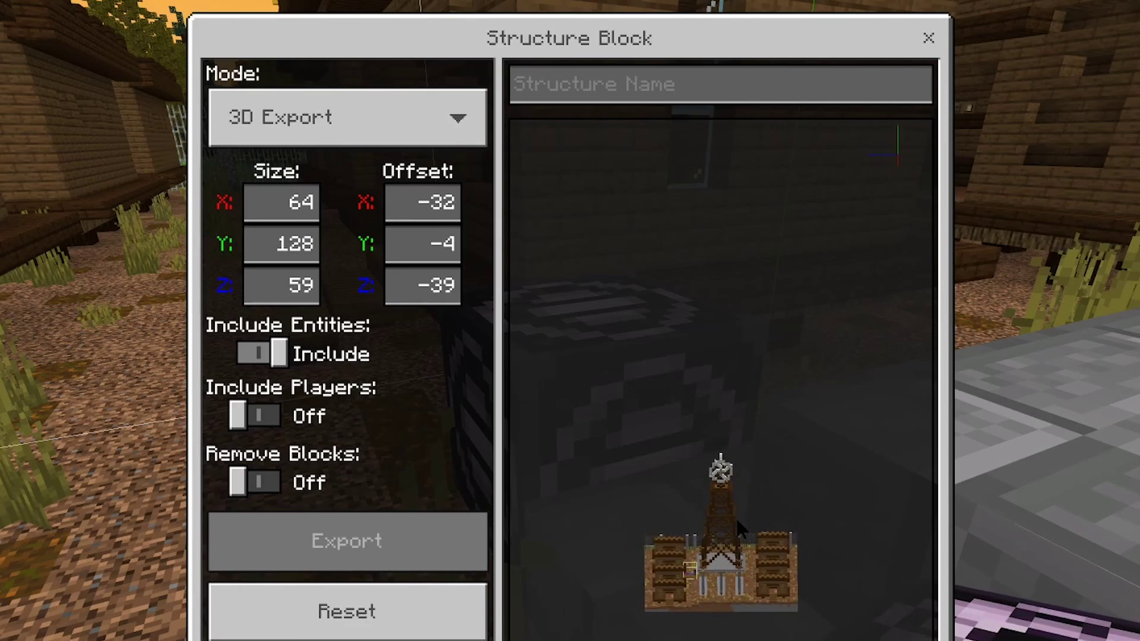
# - Name the structure Windmill and export it as a .glb model file to the Desktop
pyautogui.click(626, 95)
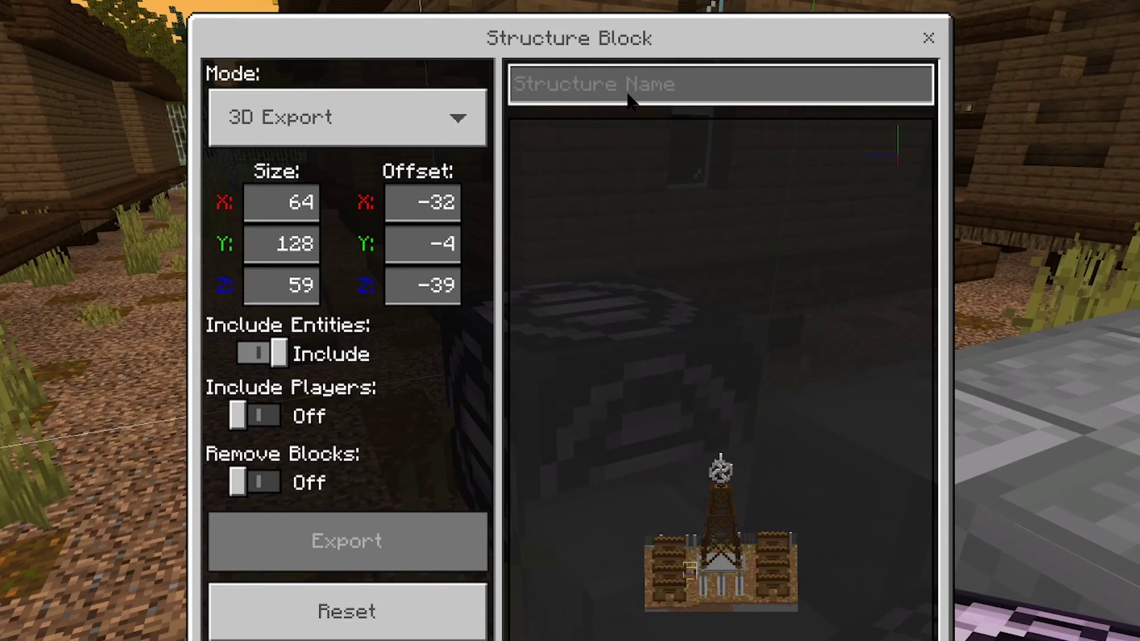
pyautogui.write('Windmill')
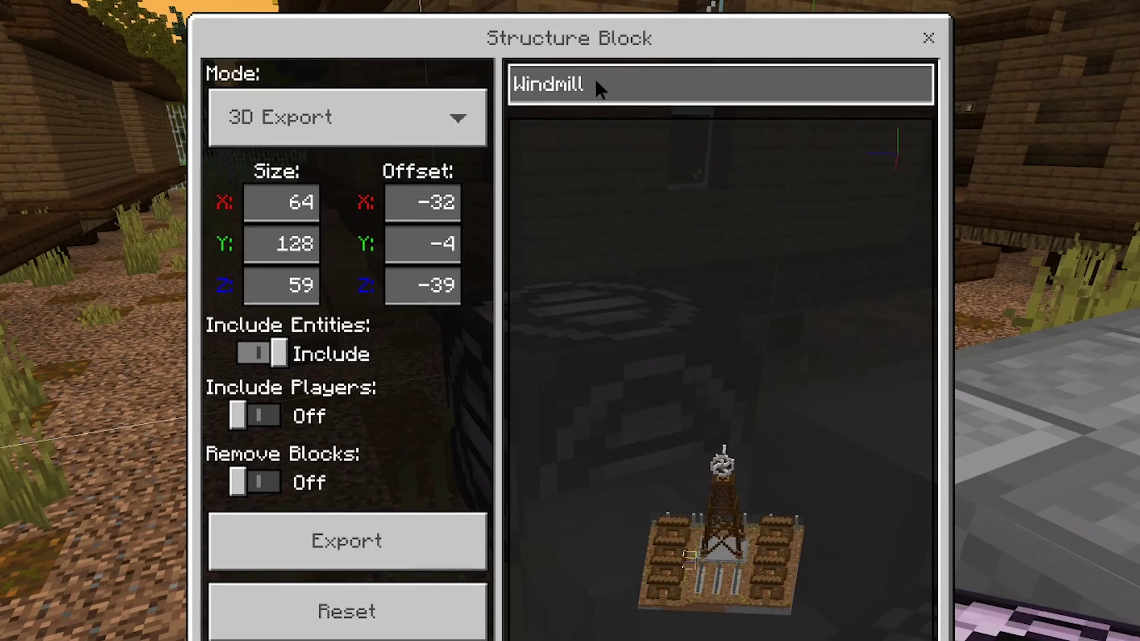
pyautogui.moveTo(750, 547); pyautogui.dragTo(750, 536)
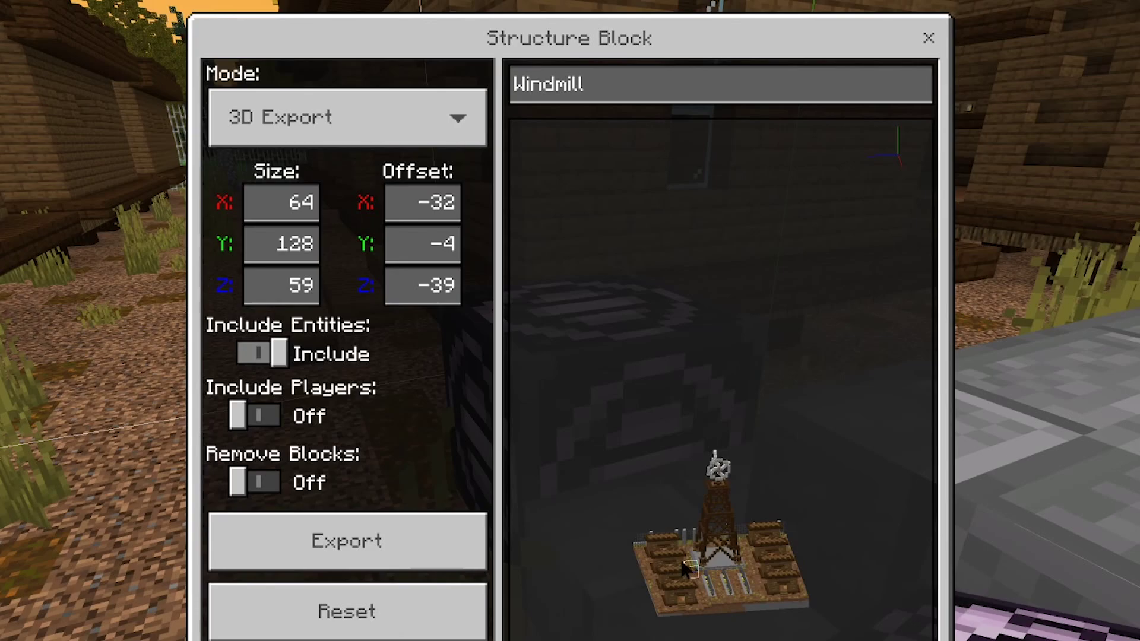
pyautogui.moveTo(683, 563); pyautogui.dragTo(687, 471)
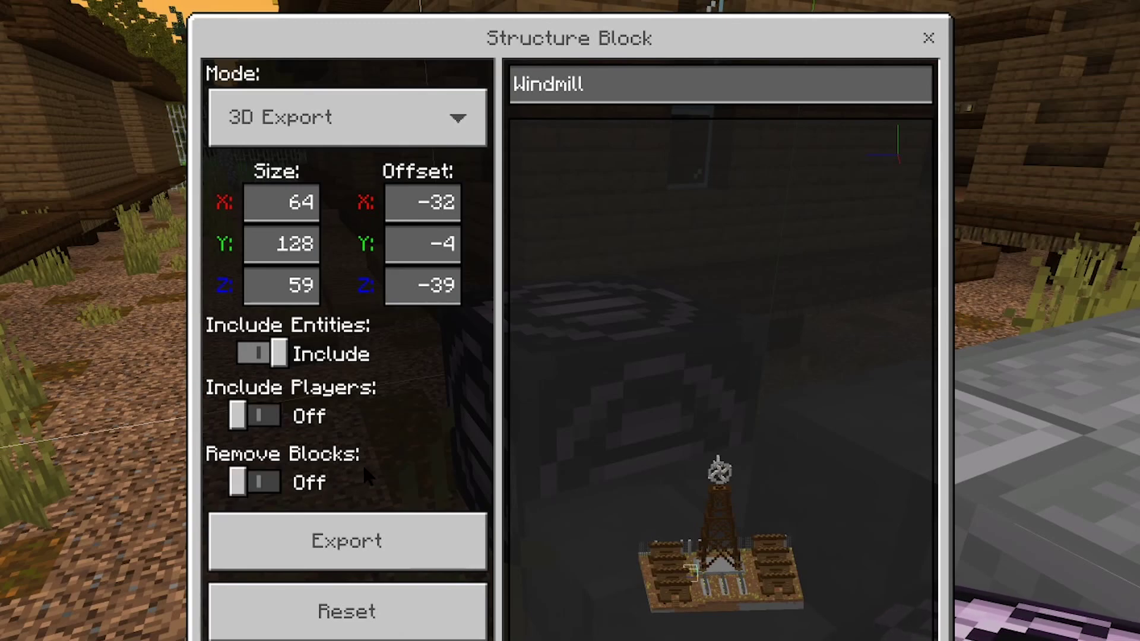
pyautogui.click(355, 529)
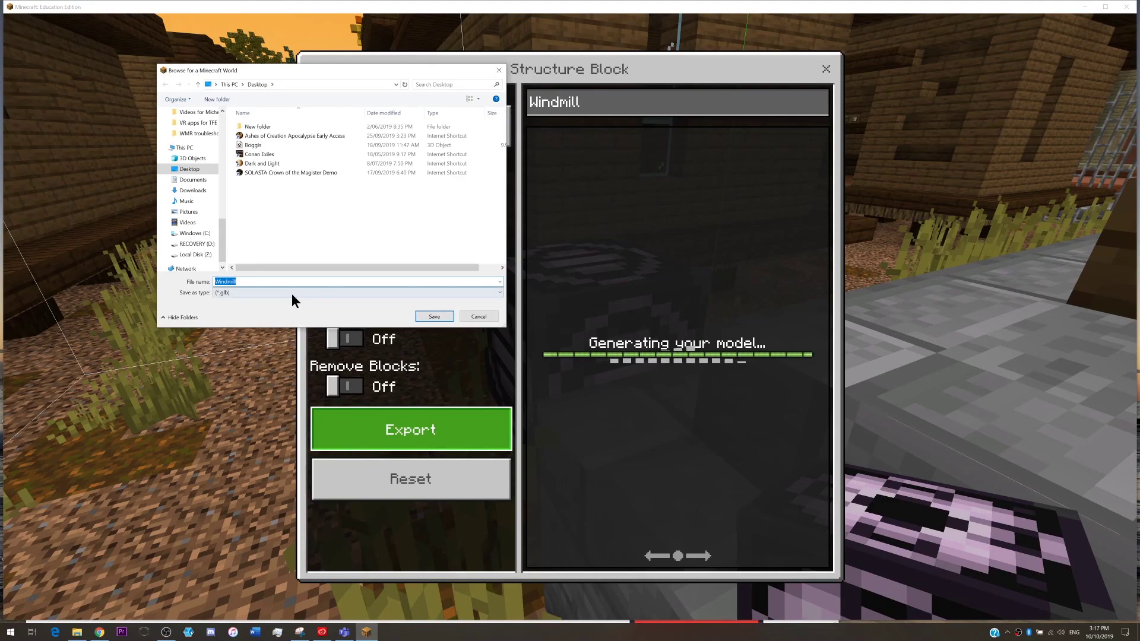
pyautogui.click(434, 316)
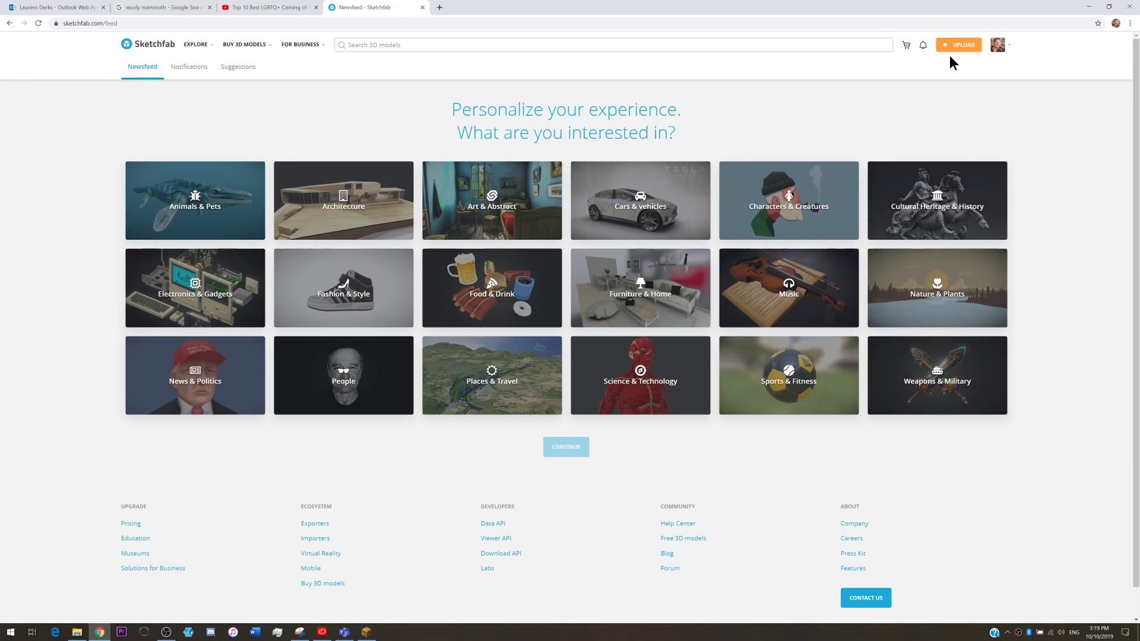
# - Switch to Sketchfab and upload Windmill.glb from the Desktop as a new model
pyautogui.moveTo(1005, 46)
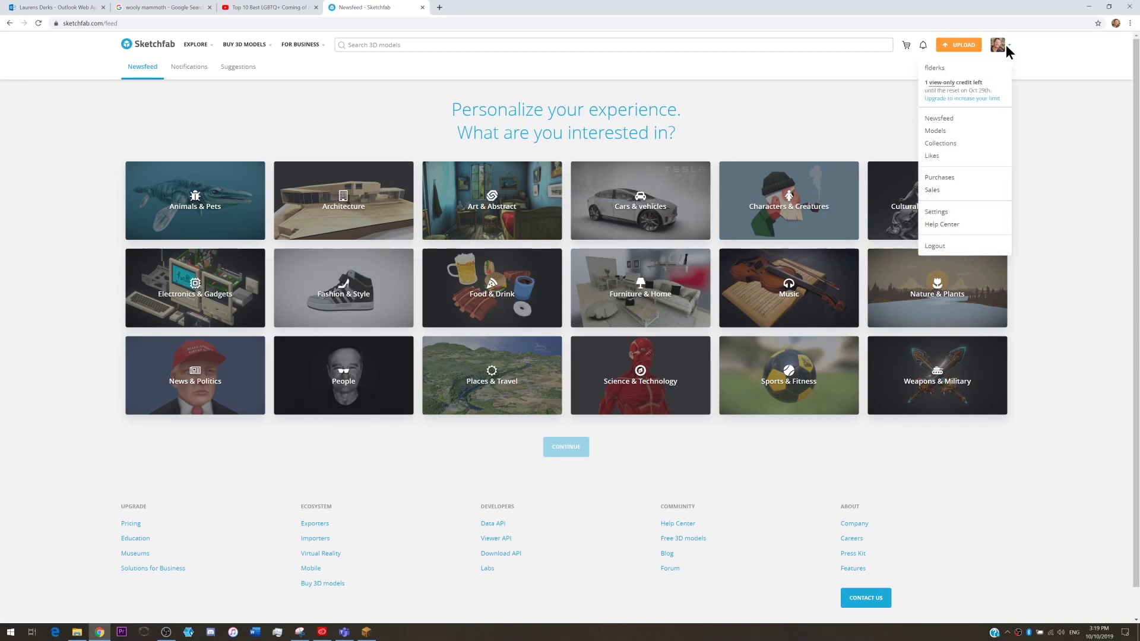
pyautogui.click(957, 44)
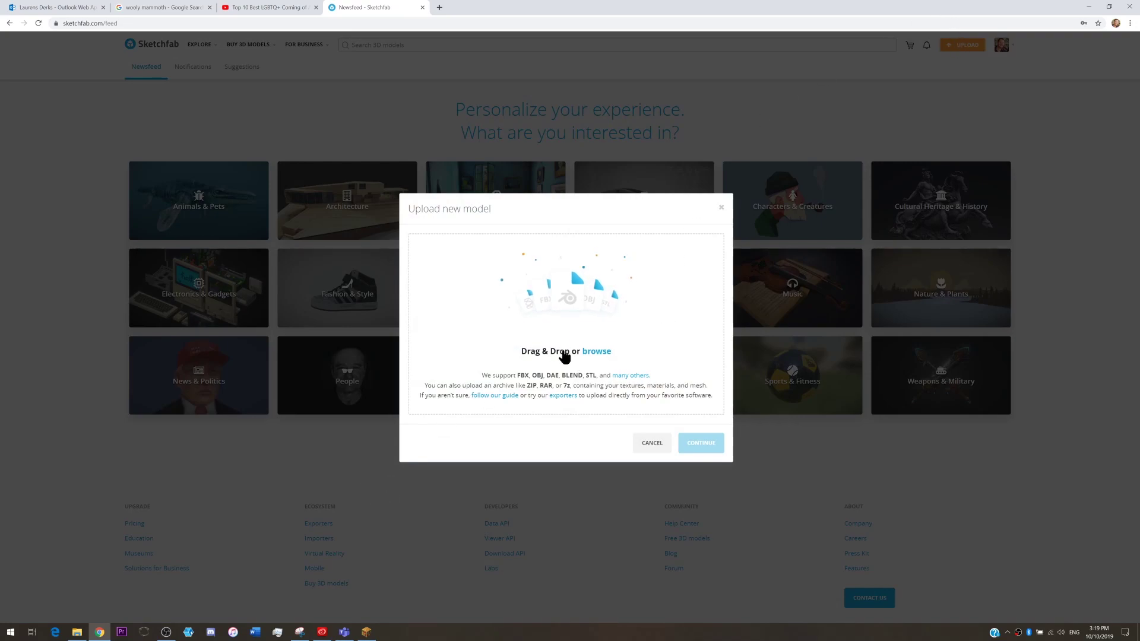
pyautogui.click(595, 350)
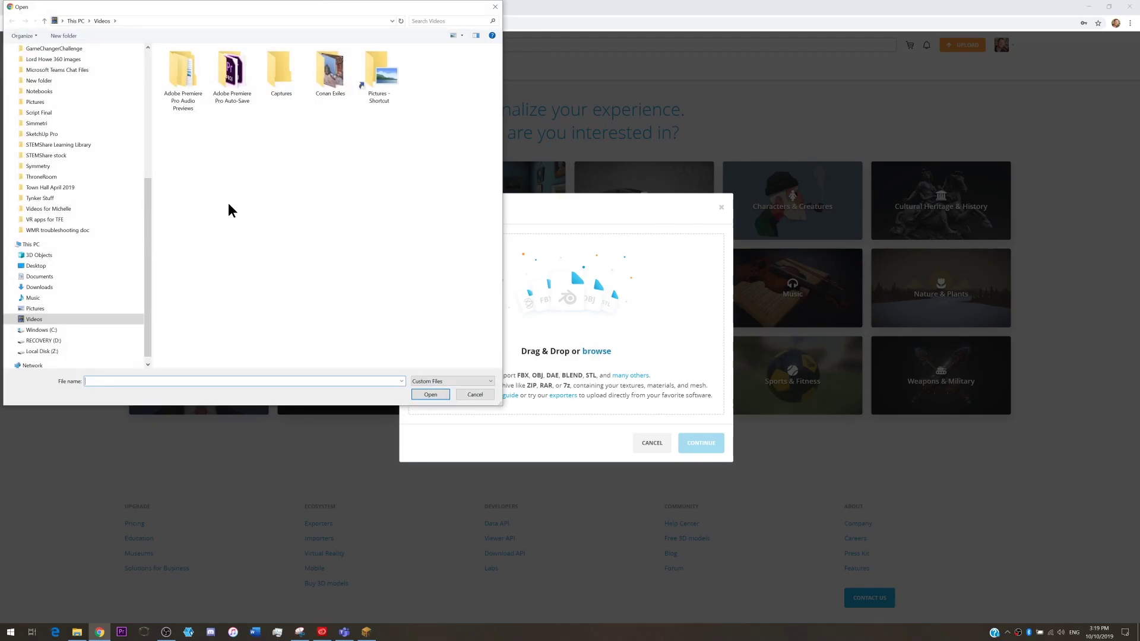
pyautogui.click(37, 266)
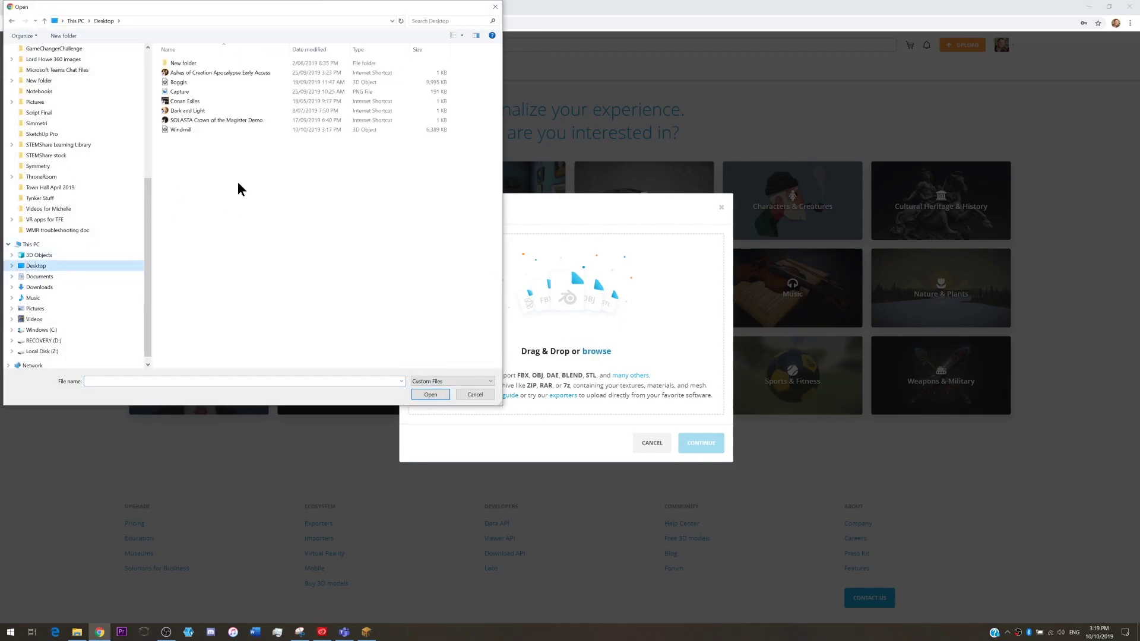
pyautogui.click(181, 129)
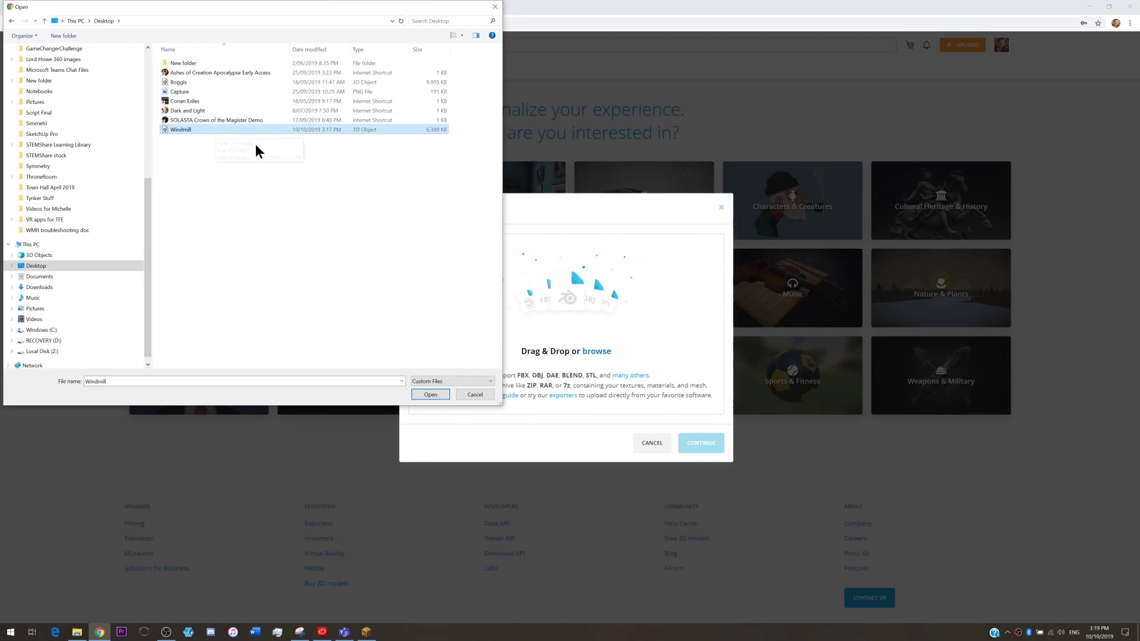
pyautogui.click(429, 393)
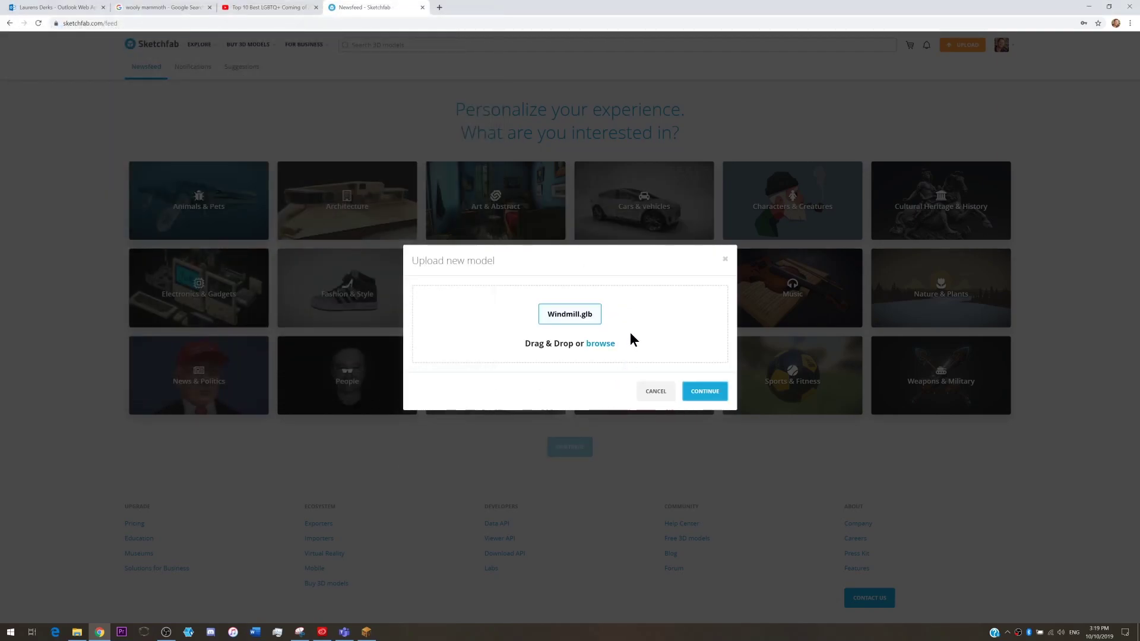
pyautogui.click(710, 397)
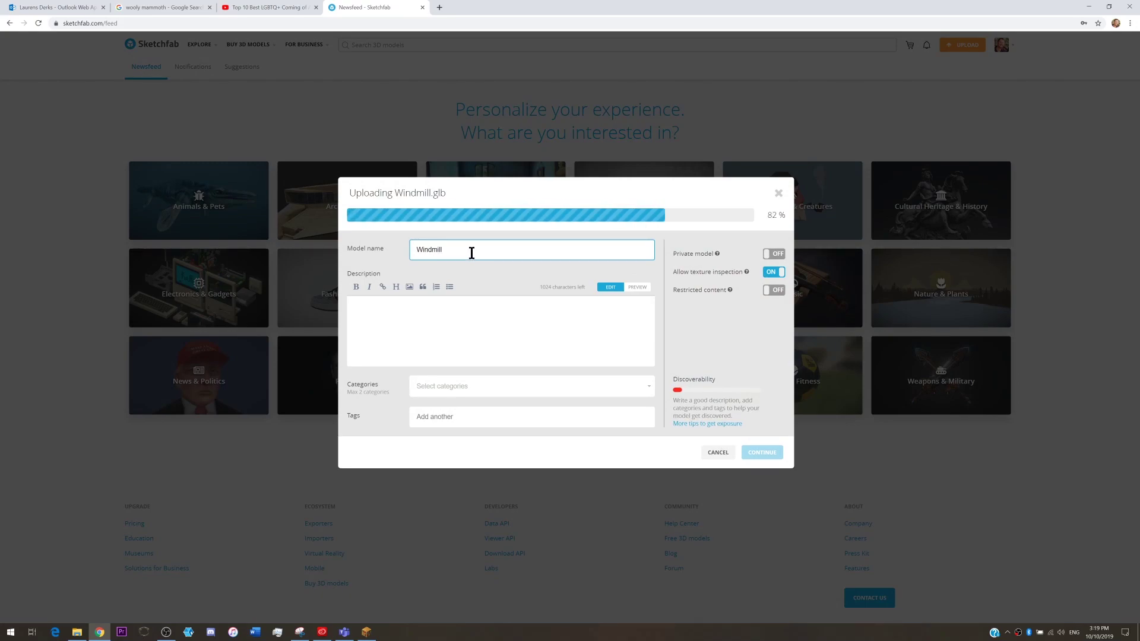
# - Look over the description and category options in the upload form for the Windmill model
pyautogui.click(393, 312)
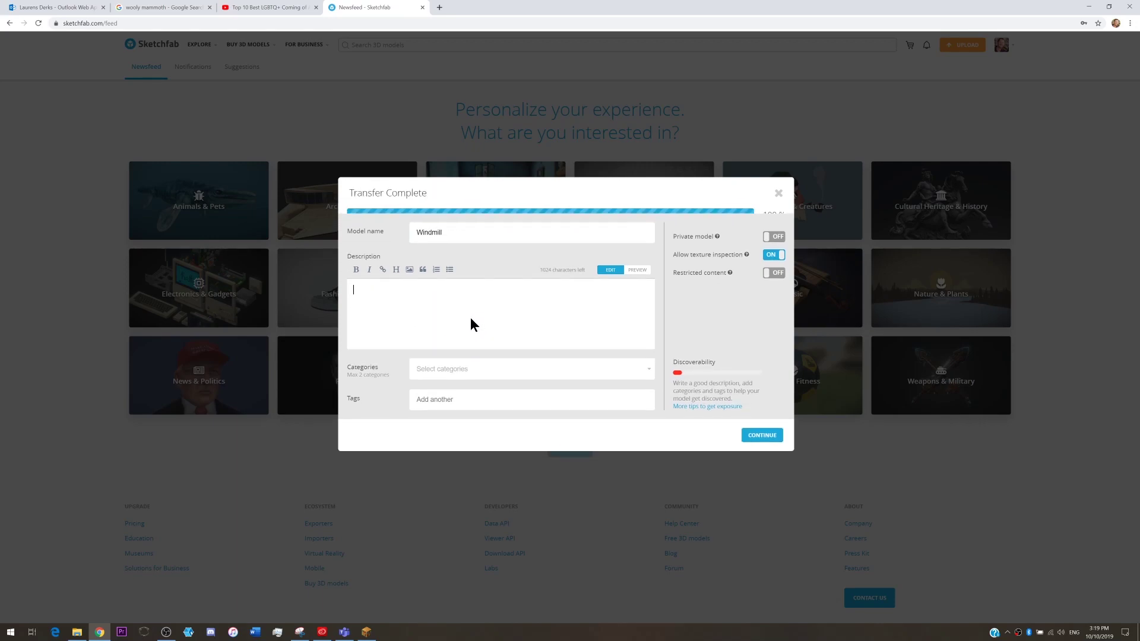
pyautogui.click(472, 363)
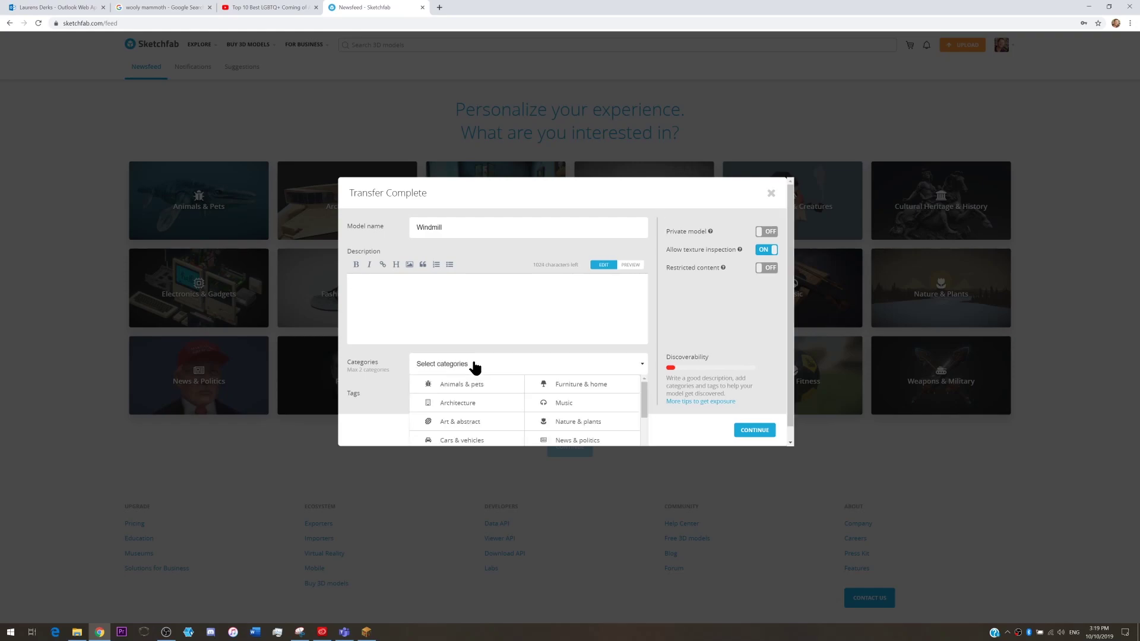
pyautogui.click(443, 321)
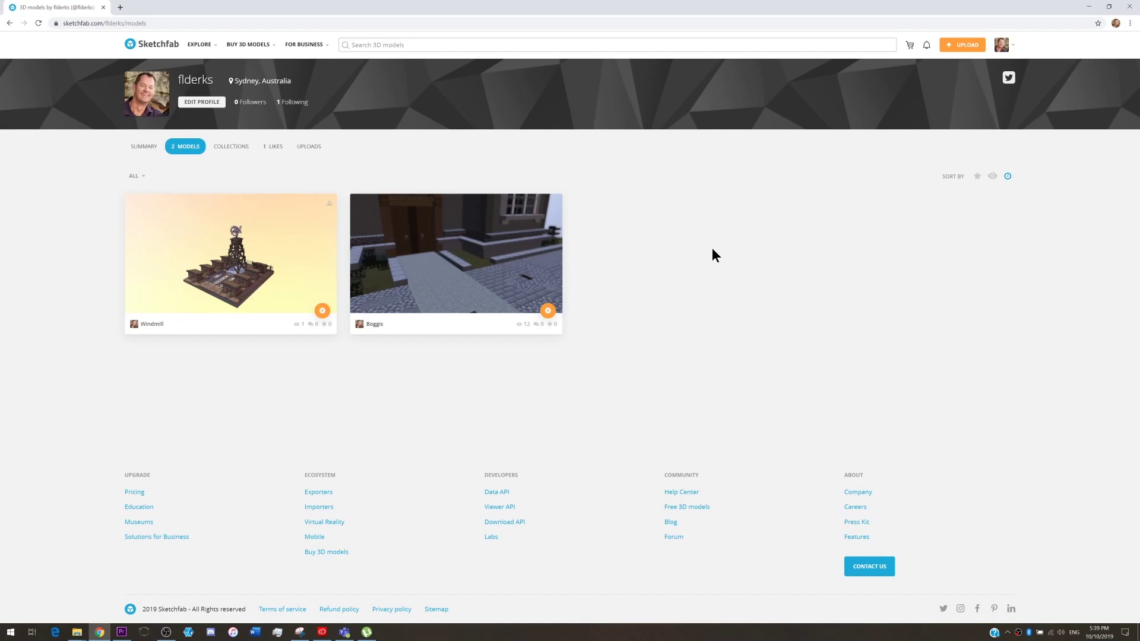
# - Open the uploaded Windmill model's 3D settings and examine its annotations and the model from several sides
pyautogui.click(276, 270)
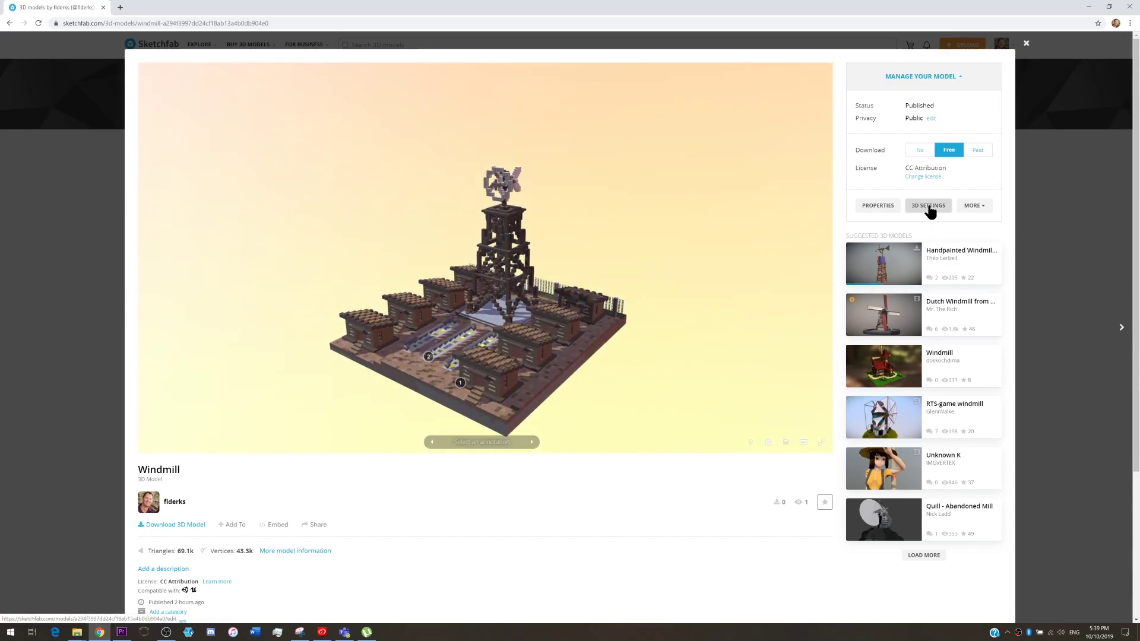
pyautogui.click(930, 208)
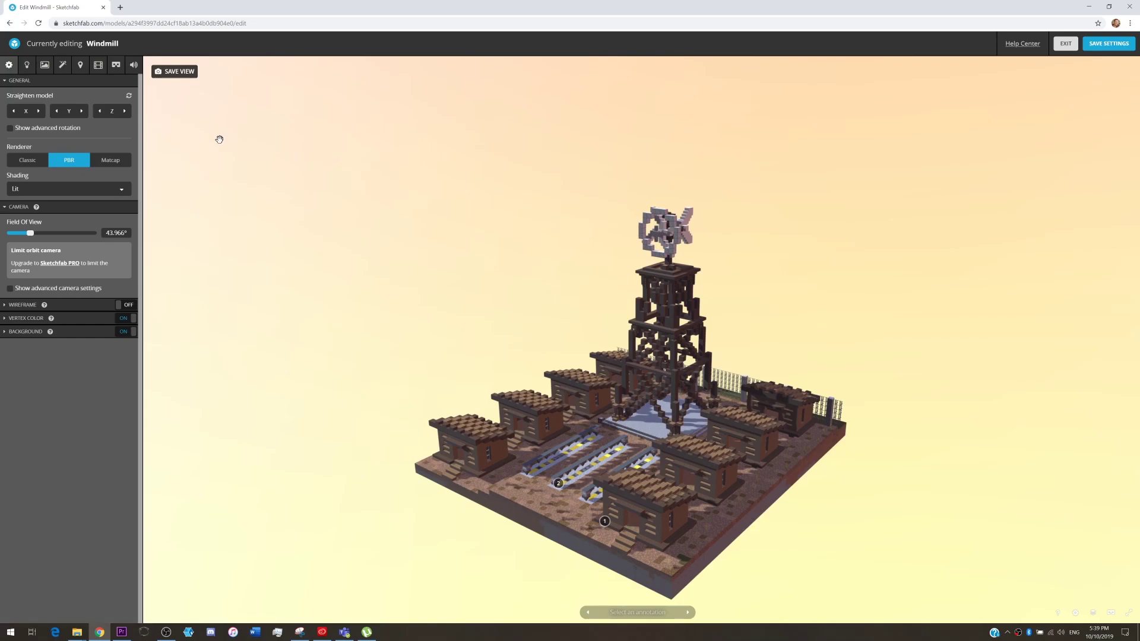
pyautogui.click(81, 66)
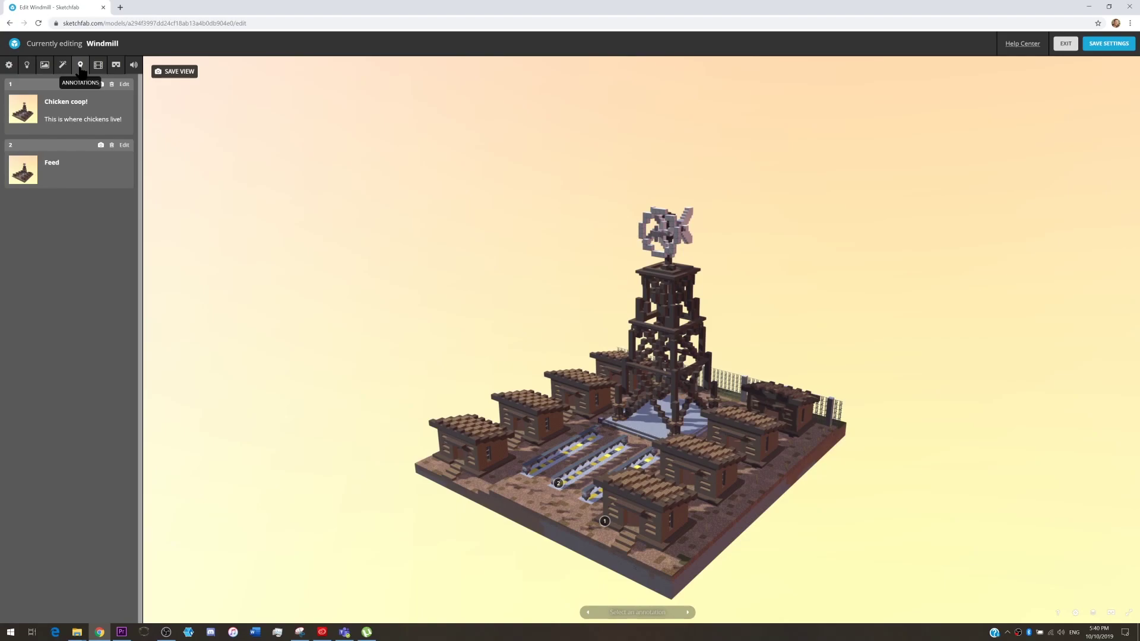
pyautogui.moveTo(593, 410); pyautogui.dragTo(624, 410)
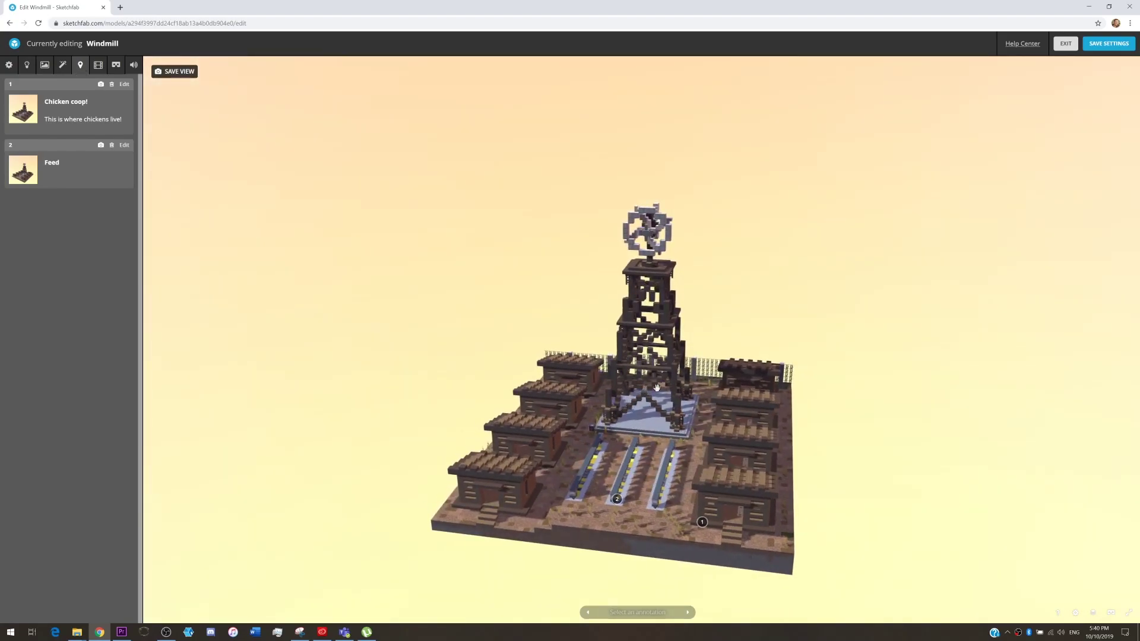
pyautogui.moveTo(689, 366); pyautogui.dragTo(707, 307)
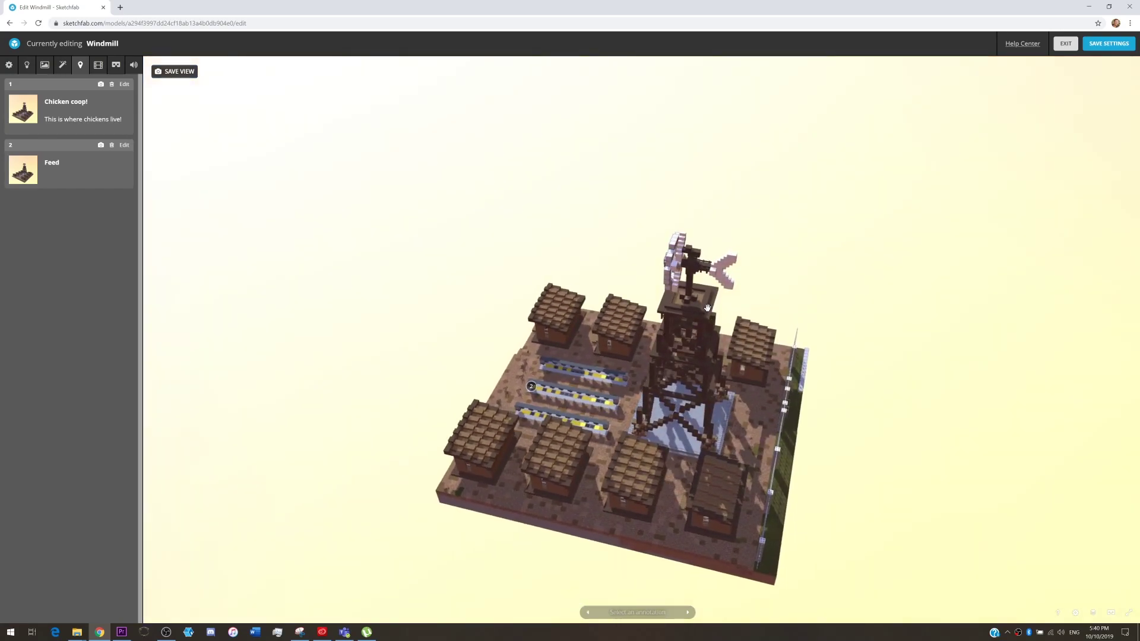
# - Add an annotation titled "Great view from up here!" at the top of the windmill tower, and step through the model's annotations
pyautogui.doubleClick(693, 305)
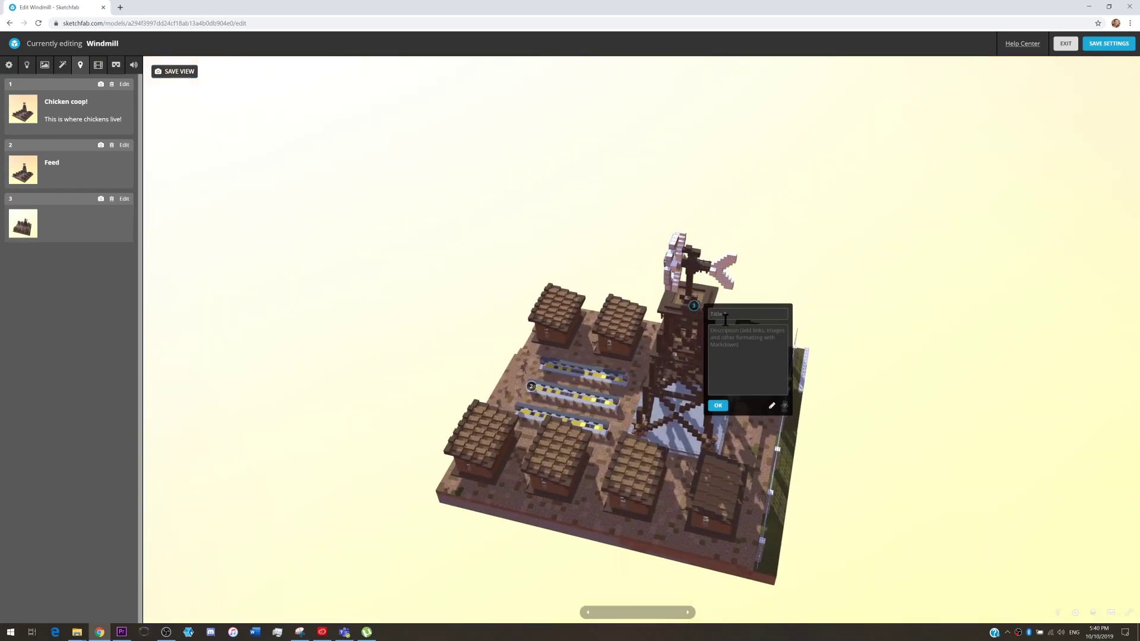
pyautogui.write('Great view from up here!')
pyautogui.click(717, 405)
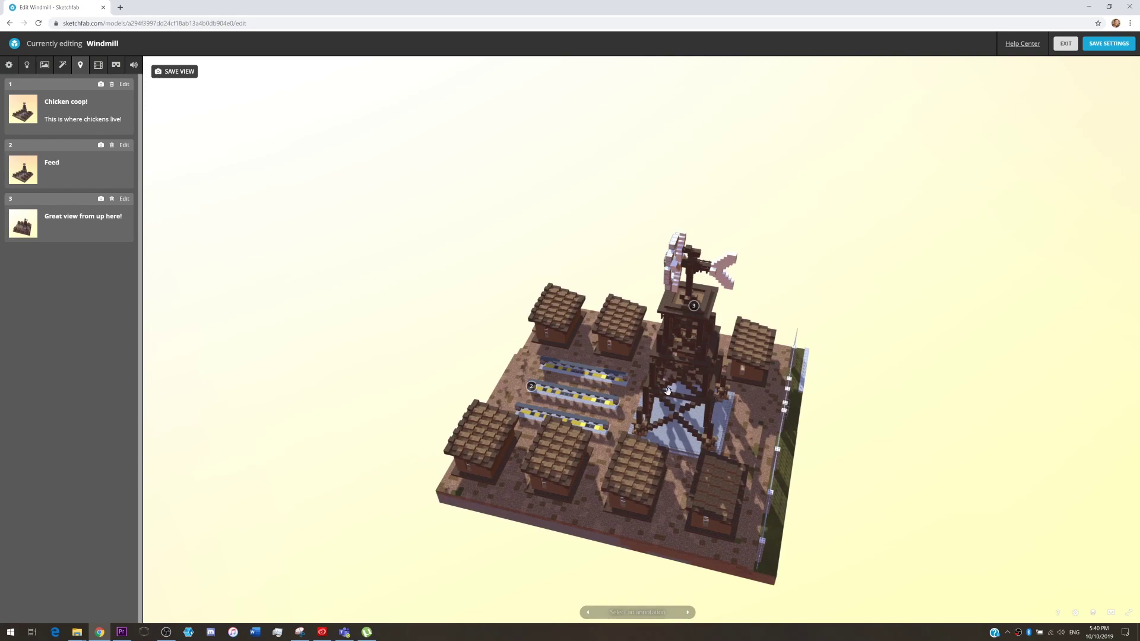
pyautogui.moveTo(668, 391)
pyautogui.mouseDown()
pyautogui.moveTo(699, 390)
pyautogui.moveTo(722, 370)
pyautogui.moveTo(710, 378)
pyautogui.mouseUp()
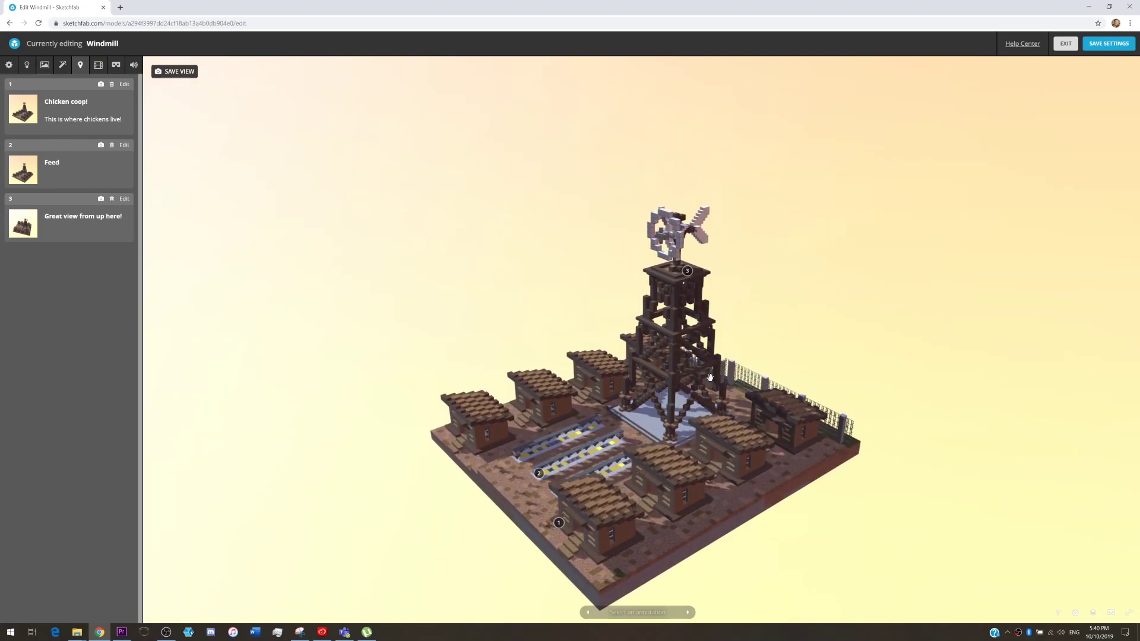
pyautogui.click(687, 612)
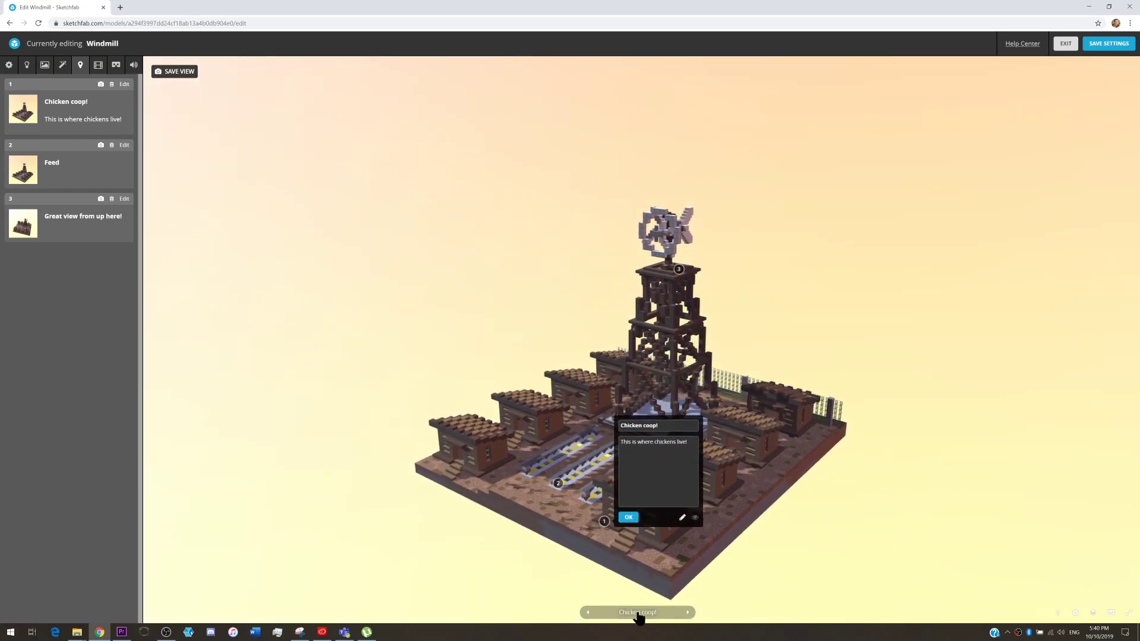
pyautogui.click(587, 612)
pyautogui.click(587, 613)
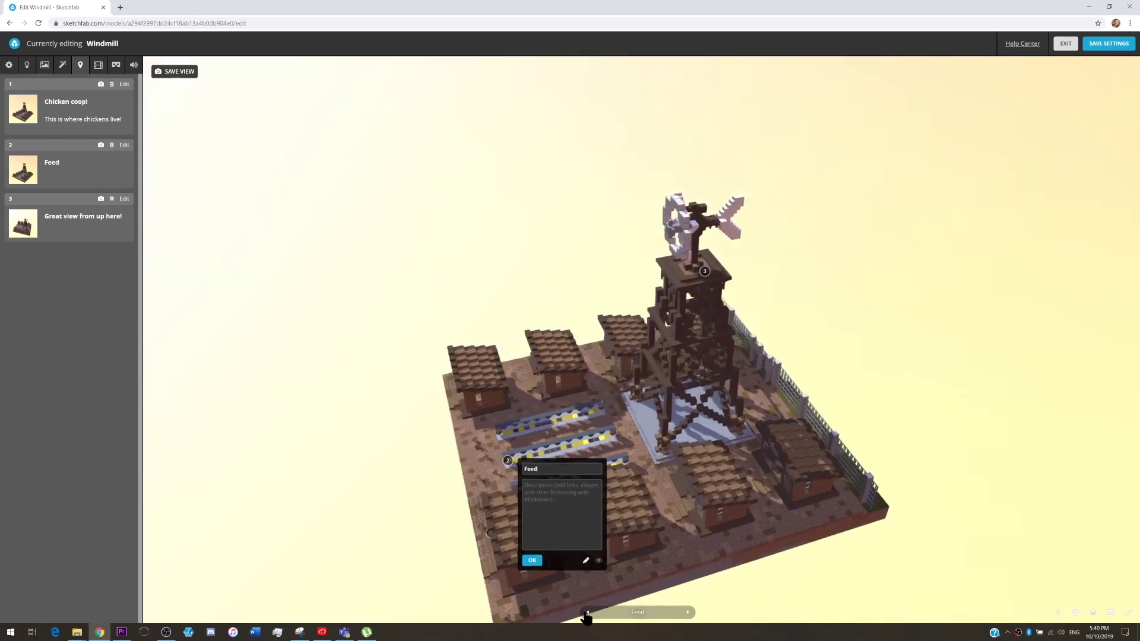
pyautogui.click(771, 521)
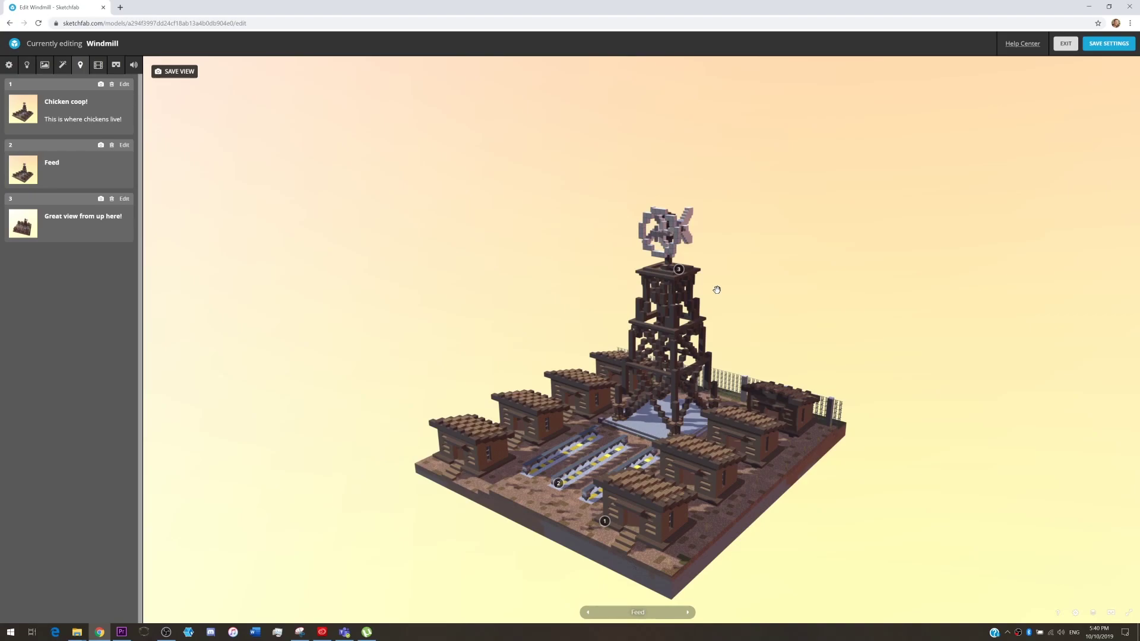
# - In the VR settings, raise the teleportation floor level to 0.62 m and check it against the huts and the character
pyautogui.click(116, 66)
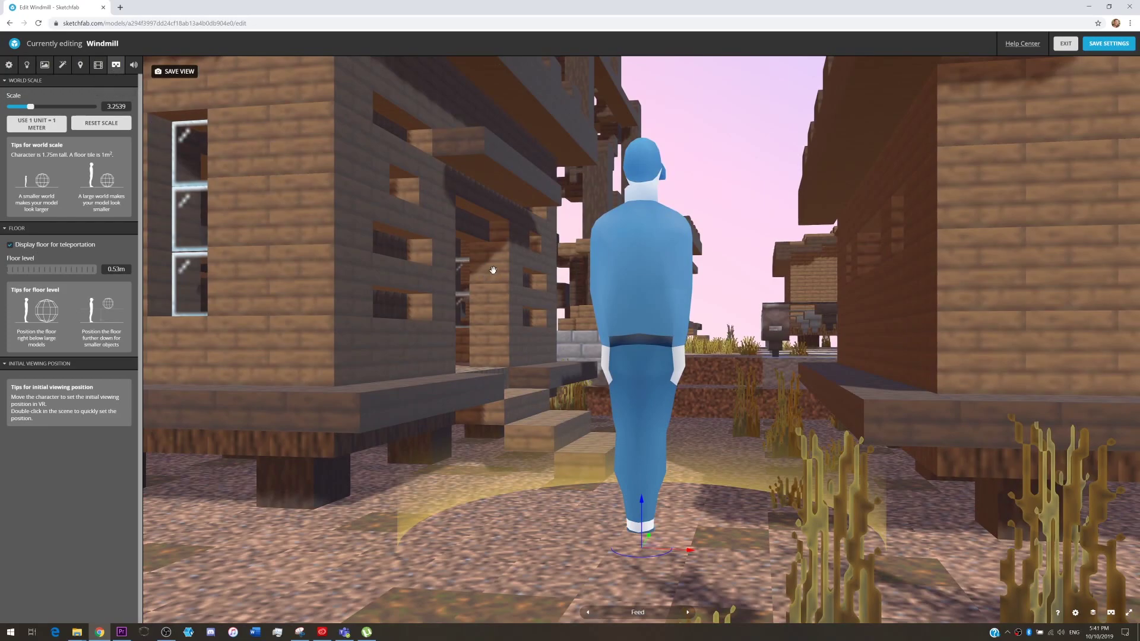
pyautogui.moveTo(775, 298); pyautogui.dragTo(719, 386)
pyautogui.scroll(-10, 731, 322)
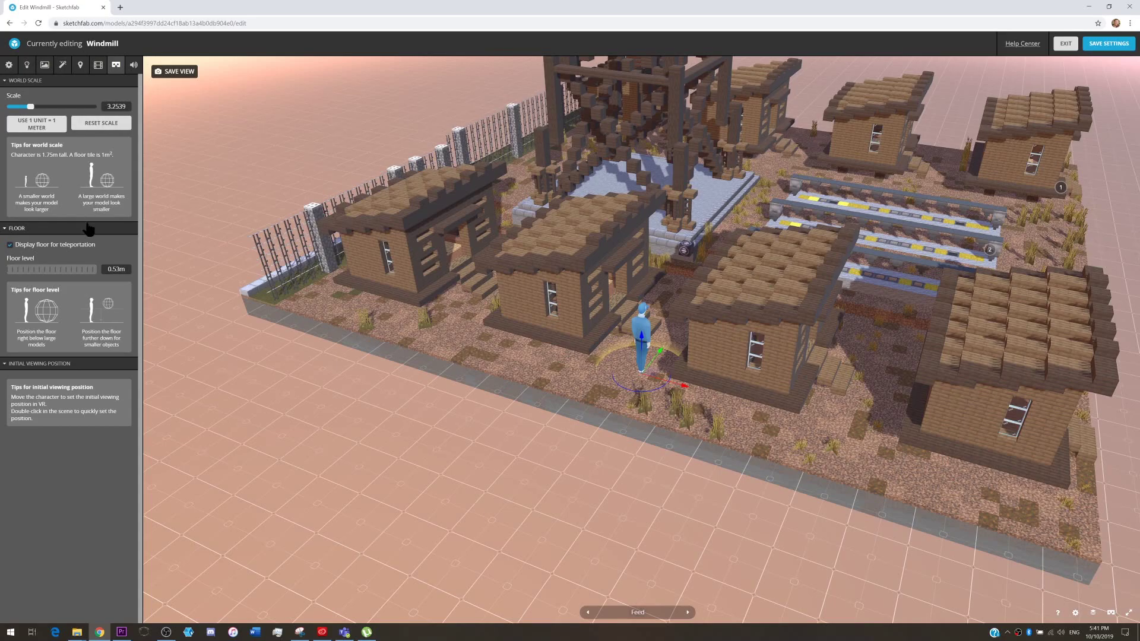
pyautogui.moveTo(55, 270)
pyautogui.mouseDown()
pyautogui.moveTo(71, 270)
pyautogui.moveTo(58, 269)
pyautogui.mouseUp()
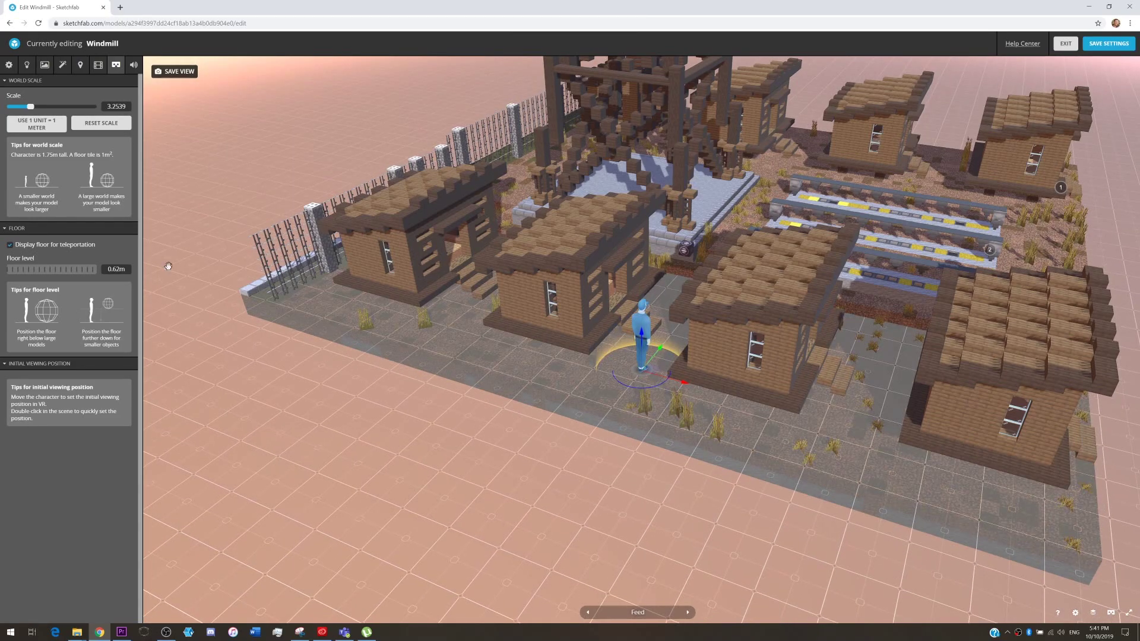
pyautogui.doubleClick(758, 263)
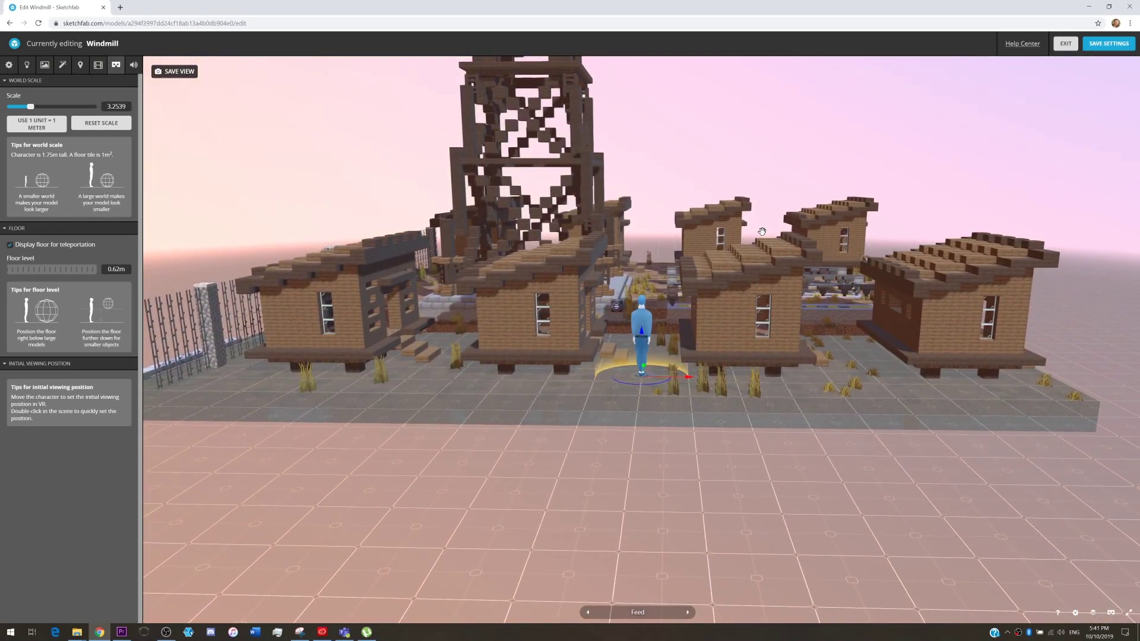
pyautogui.scroll(-10, 762, 231)
pyautogui.moveTo(753, 237); pyautogui.dragTo(730, 252)
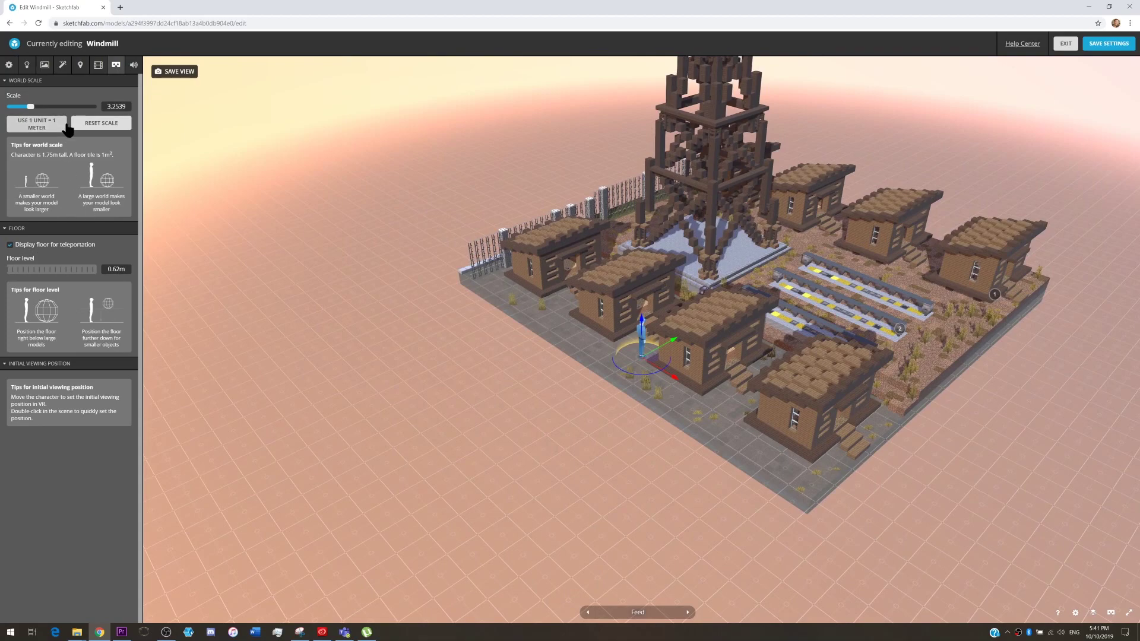
# - Look over the general and material settings, save the Windmill model's 3D settings and exit the editor
pyautogui.click(9, 65)
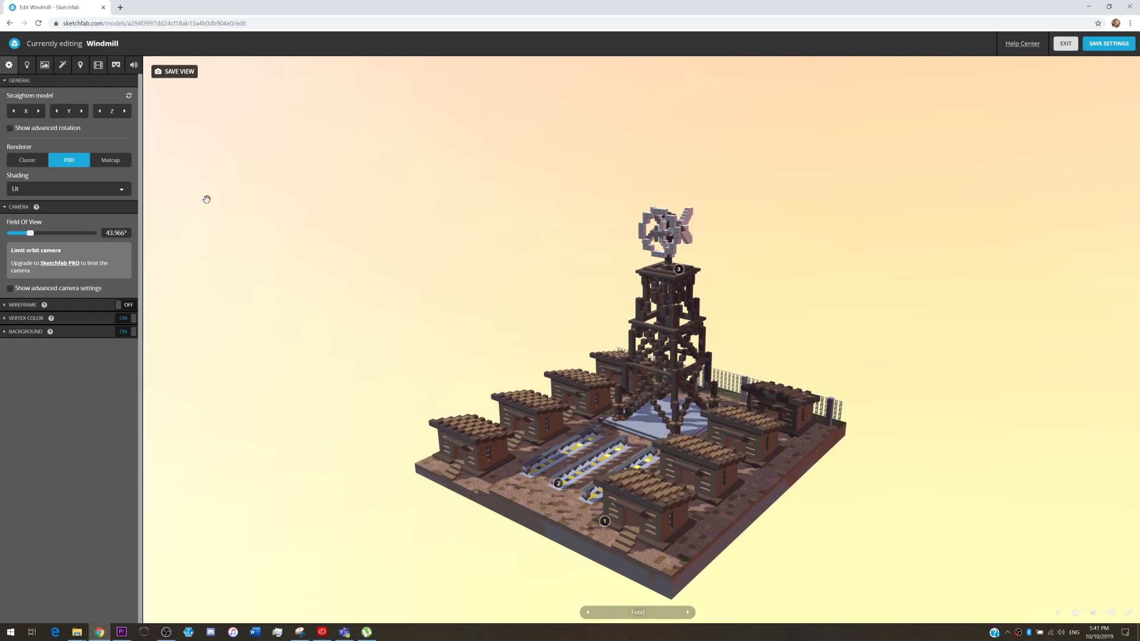
pyautogui.click(44, 67)
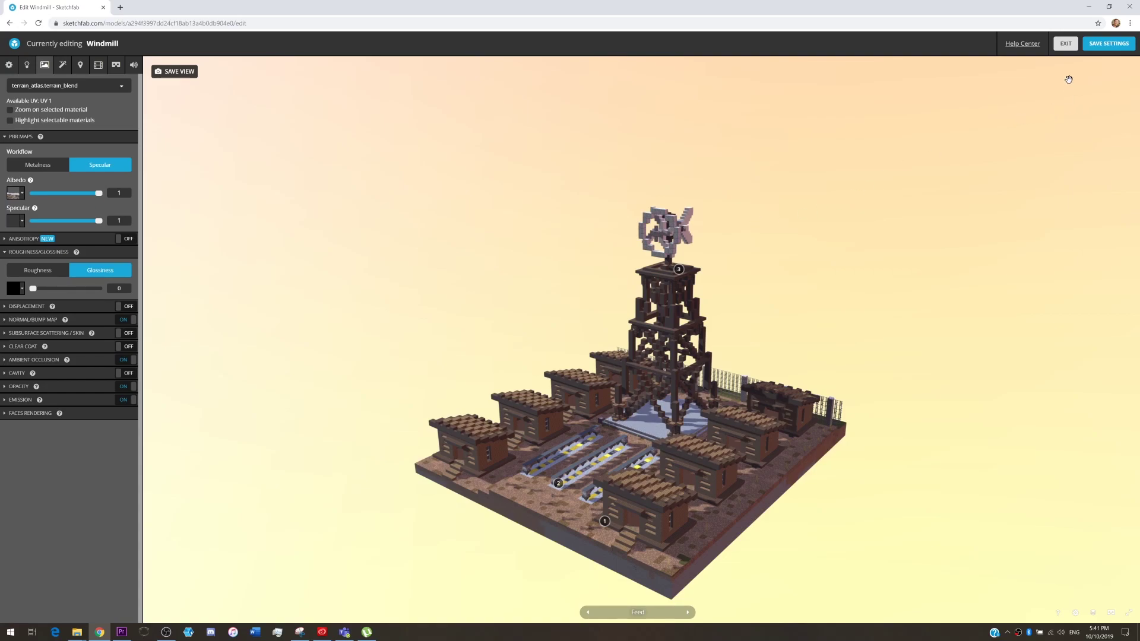
pyautogui.click(1104, 47)
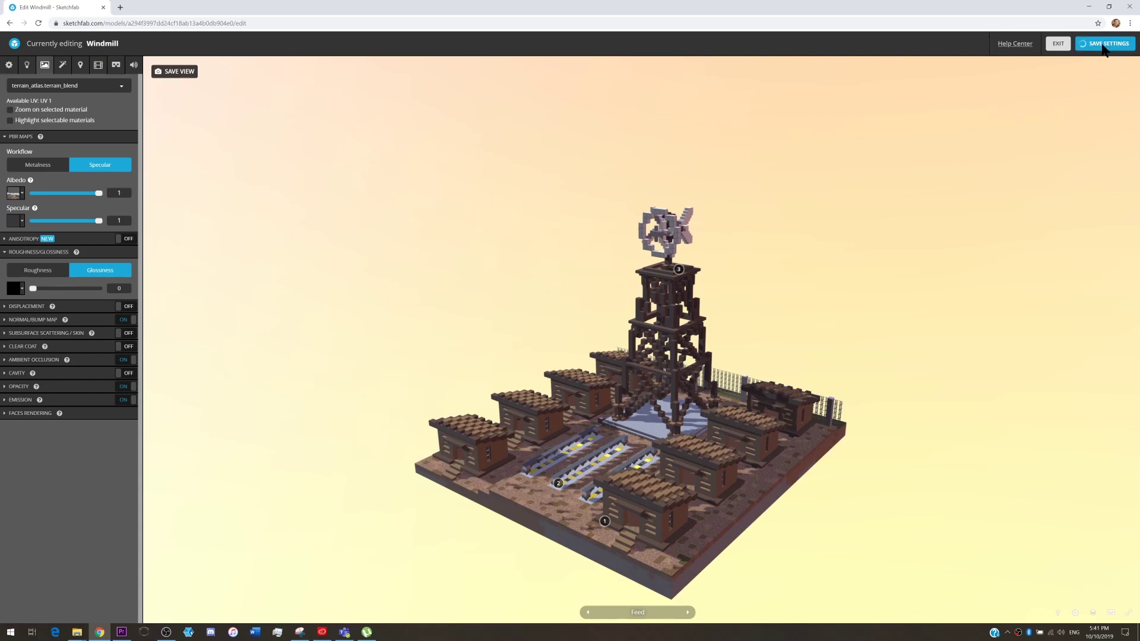
pyautogui.click(1066, 45)
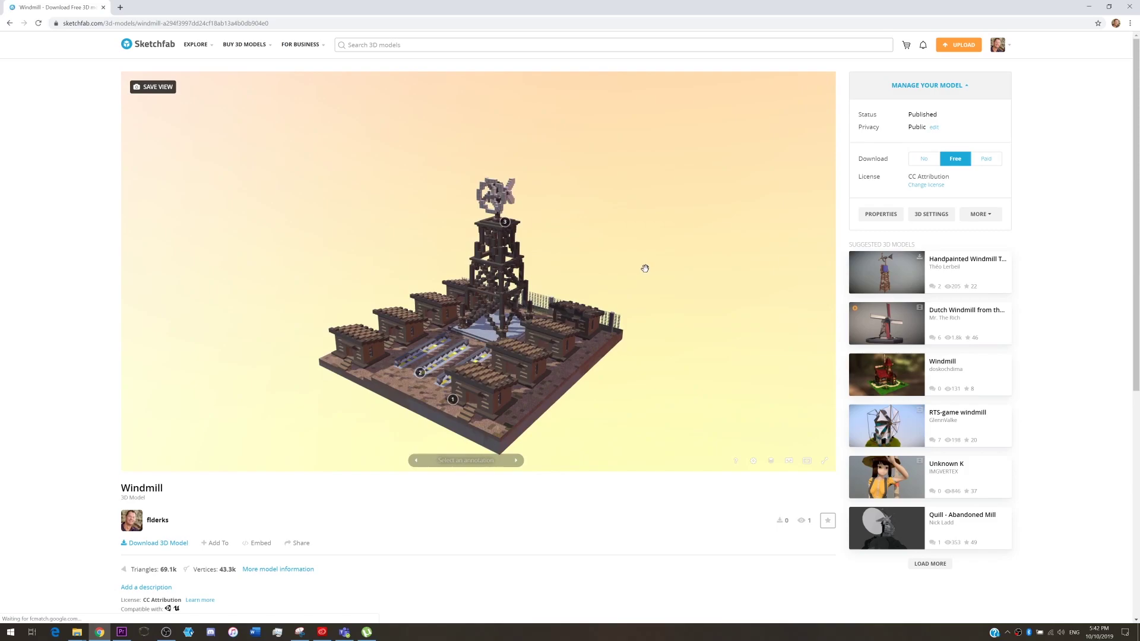
# - Step through the annotations on the published Windmill page and examine the chicken coop, feed troughs and tower up close
pyautogui.click(516, 460)
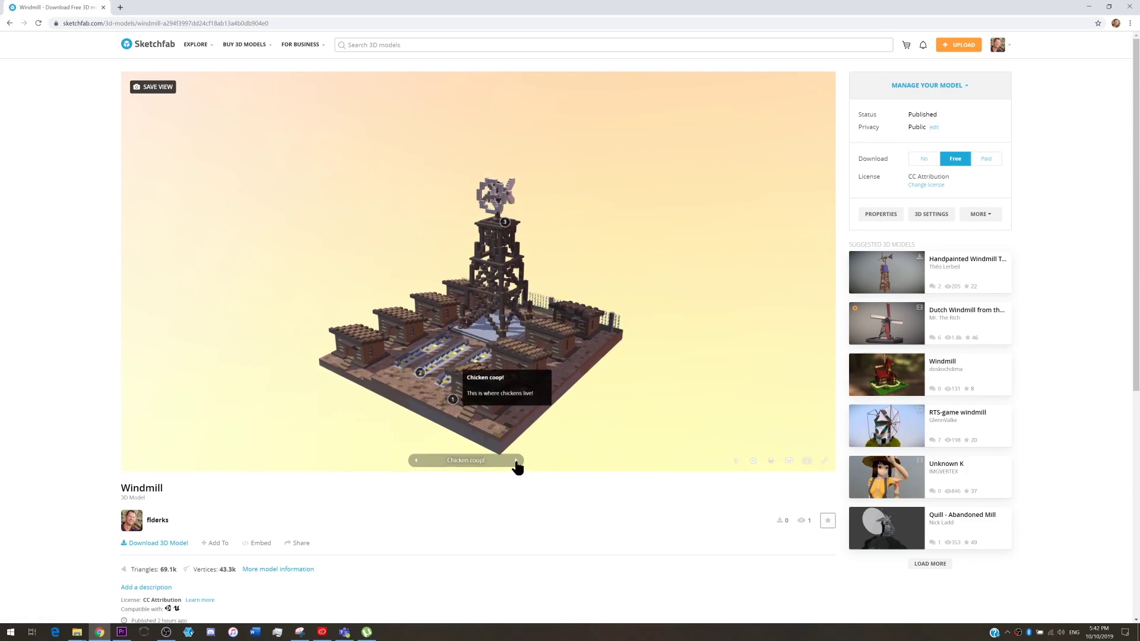
pyautogui.click(416, 461)
pyautogui.click(416, 462)
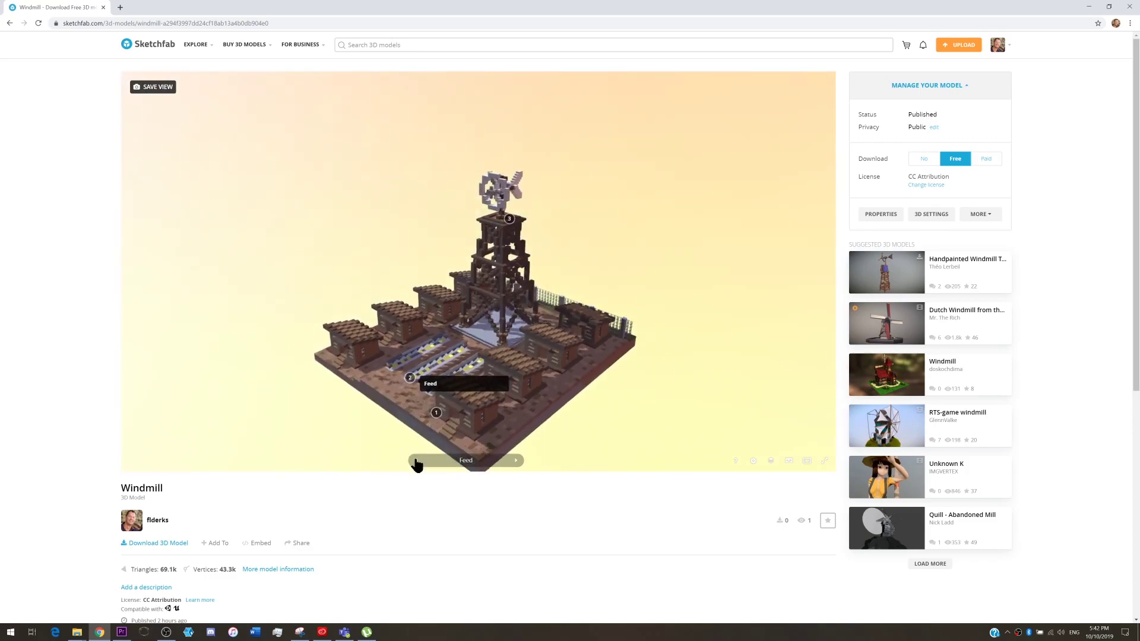
pyautogui.click(416, 462)
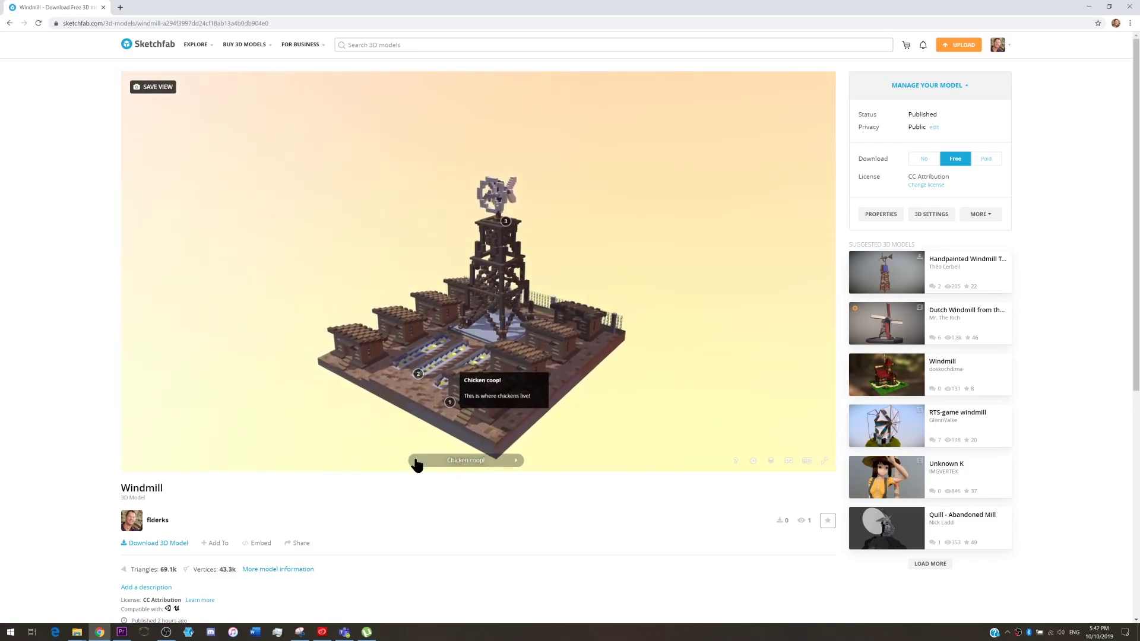
pyautogui.doubleClick(425, 397)
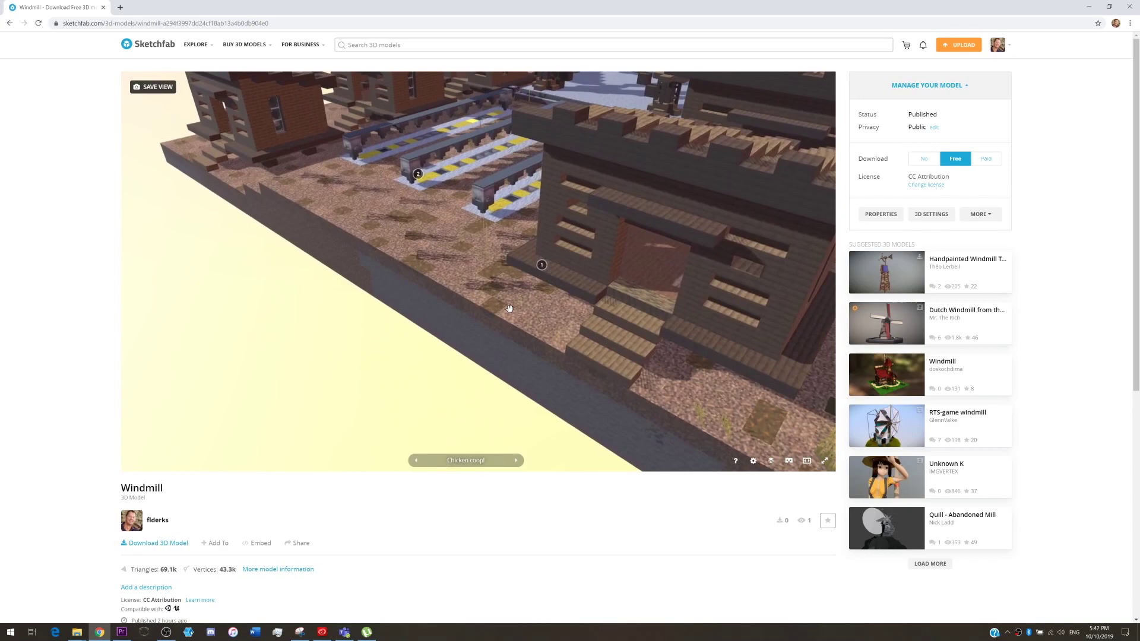
pyautogui.moveTo(526, 291)
pyautogui.mouseDown()
pyautogui.moveTo(539, 311)
pyautogui.moveTo(575, 310)
pyautogui.moveTo(606, 285)
pyautogui.moveTo(331, 196)
pyautogui.moveTo(449, 217)
pyautogui.mouseUp()
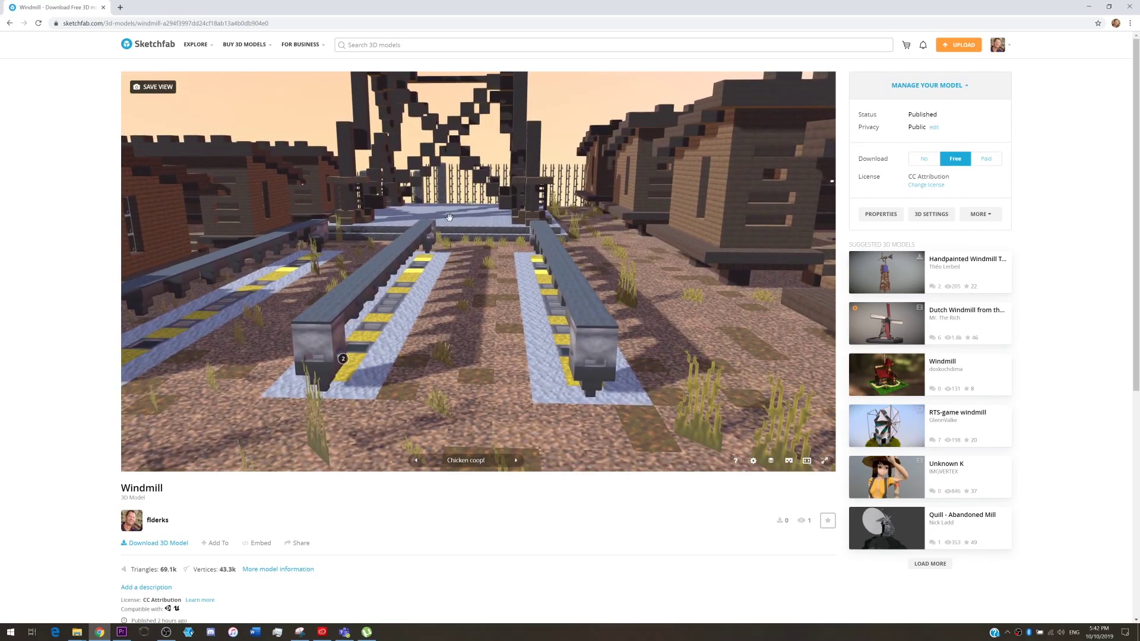
pyautogui.scroll(3, 456, 219)
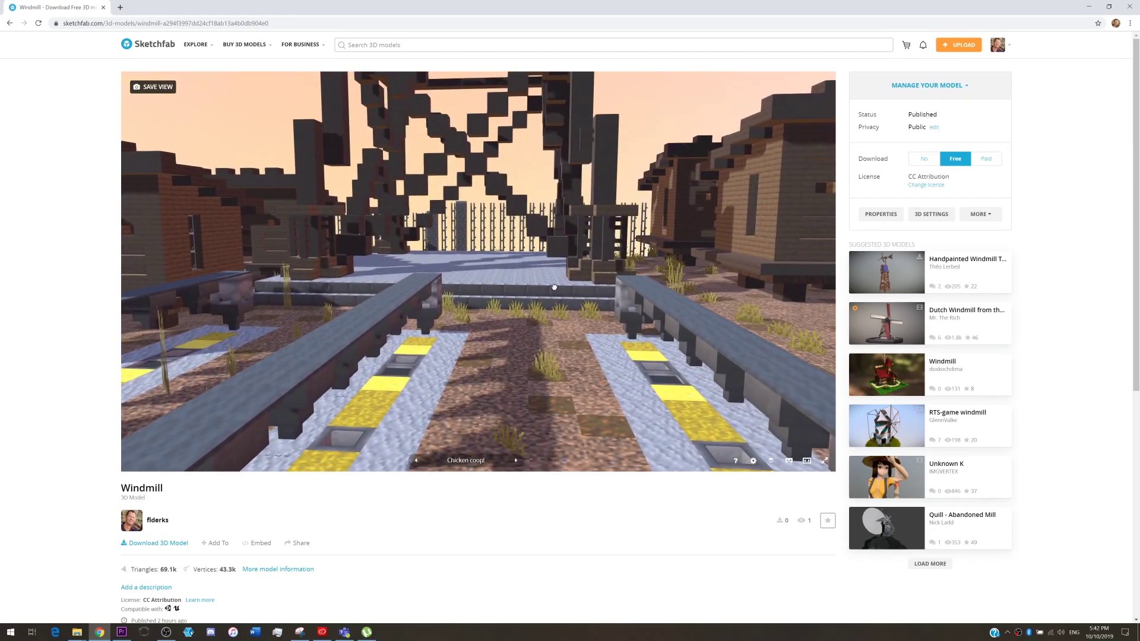
pyautogui.scroll(3, 549, 300)
pyautogui.scroll(-5, 550, 301)
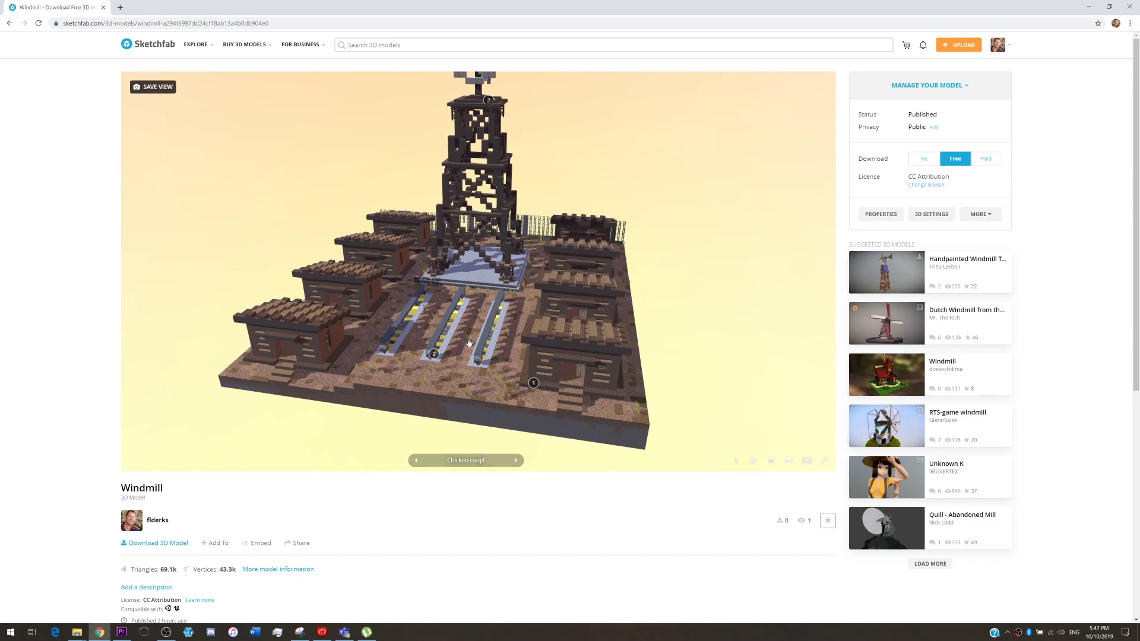
# - Copy the published Windmill model's direct share link and its iframe embed code at 640 × 480
pyautogui.click(301, 543)
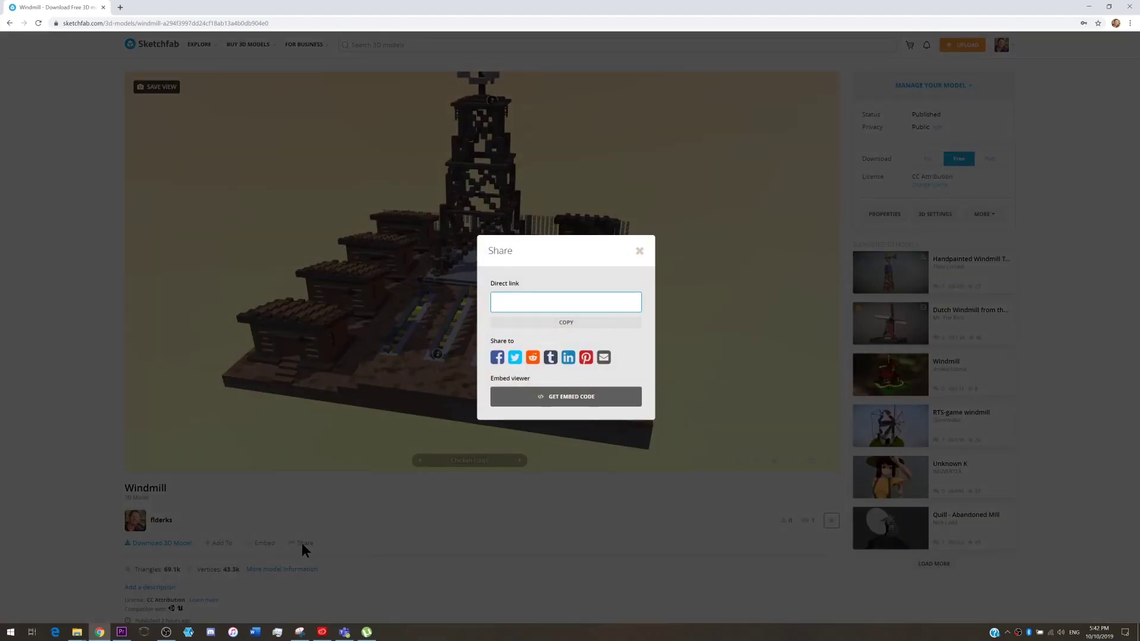
pyautogui.click(572, 323)
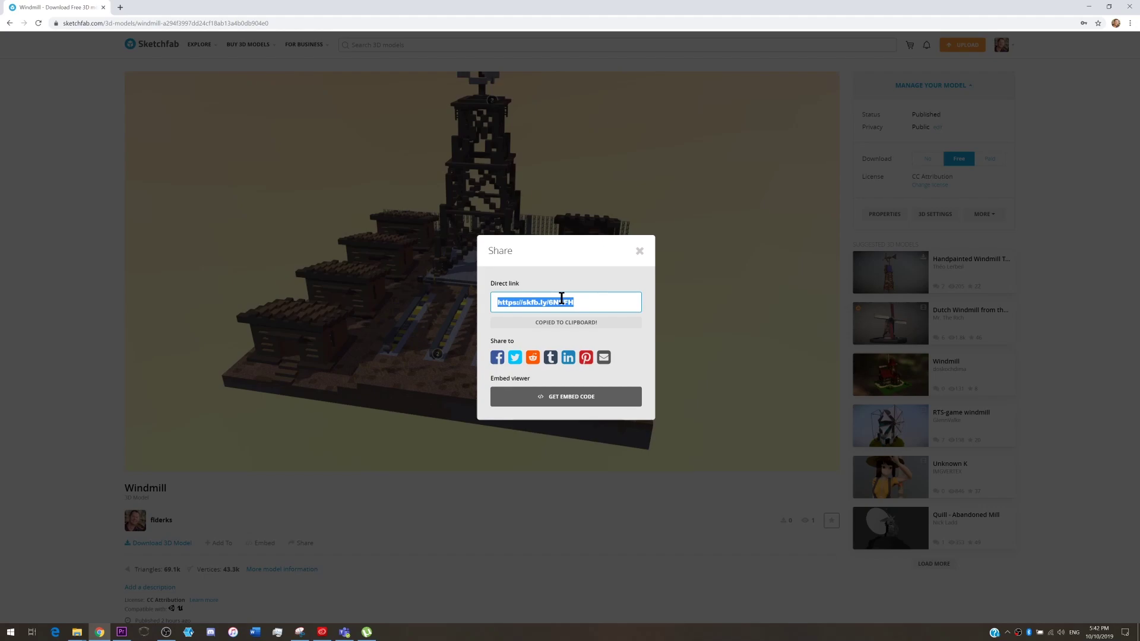
pyautogui.click(563, 398)
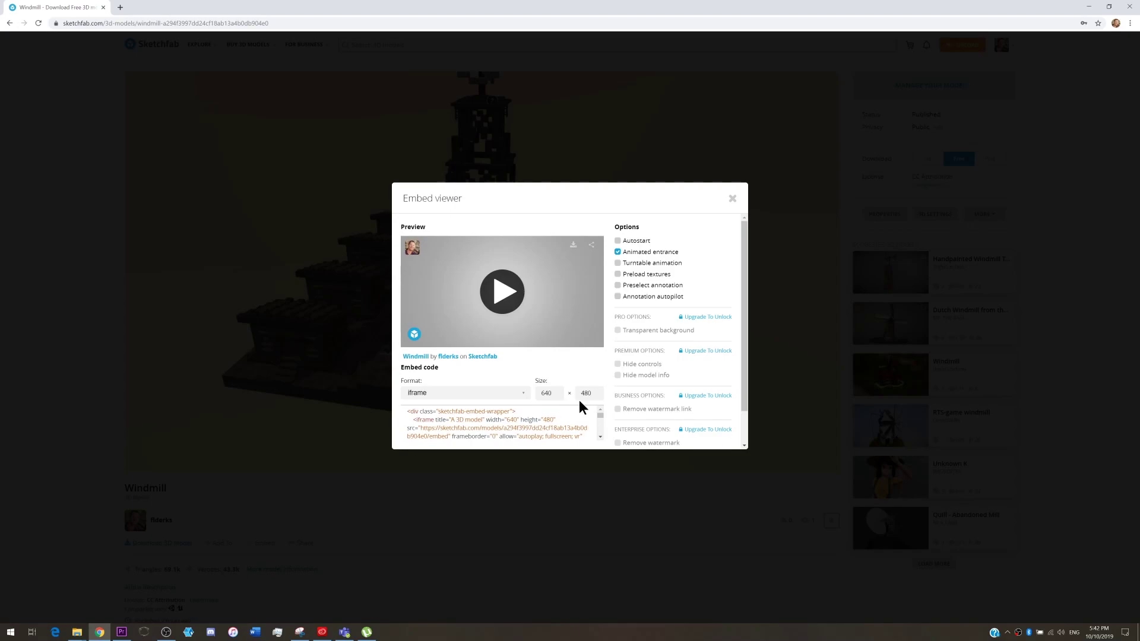
pyautogui.moveTo(407, 415)
pyautogui.mouseDown()
pyautogui.moveTo(573, 449)
pyautogui.moveTo(572, 440)
pyautogui.moveTo(585, 452)
pyautogui.moveTo(549, 435)
pyautogui.mouseUp()
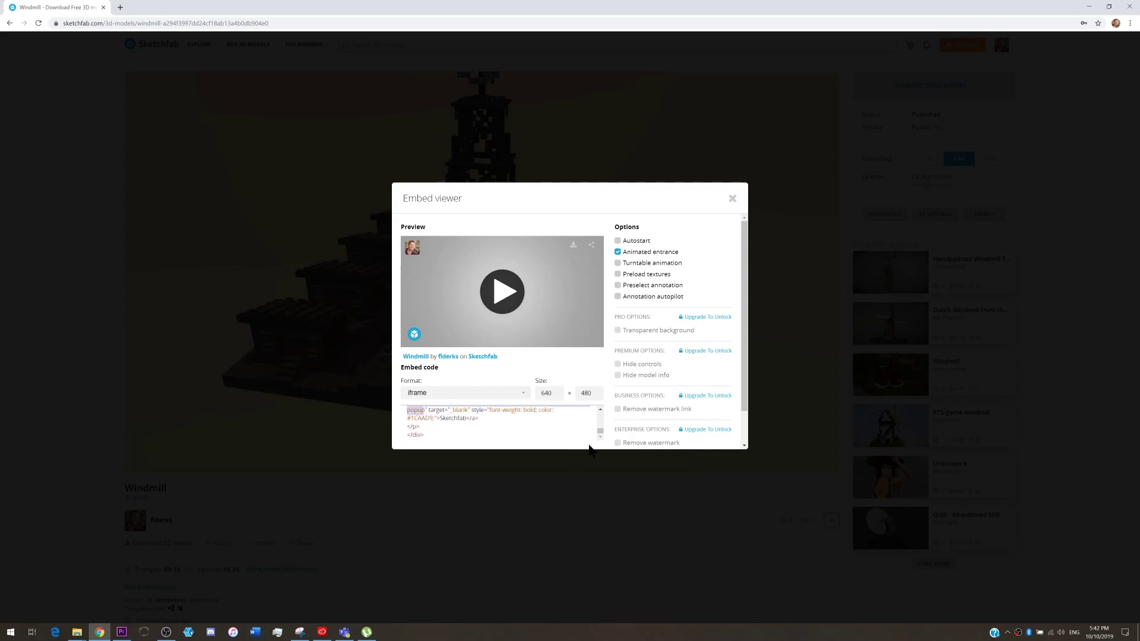
pyautogui.click(437, 438)
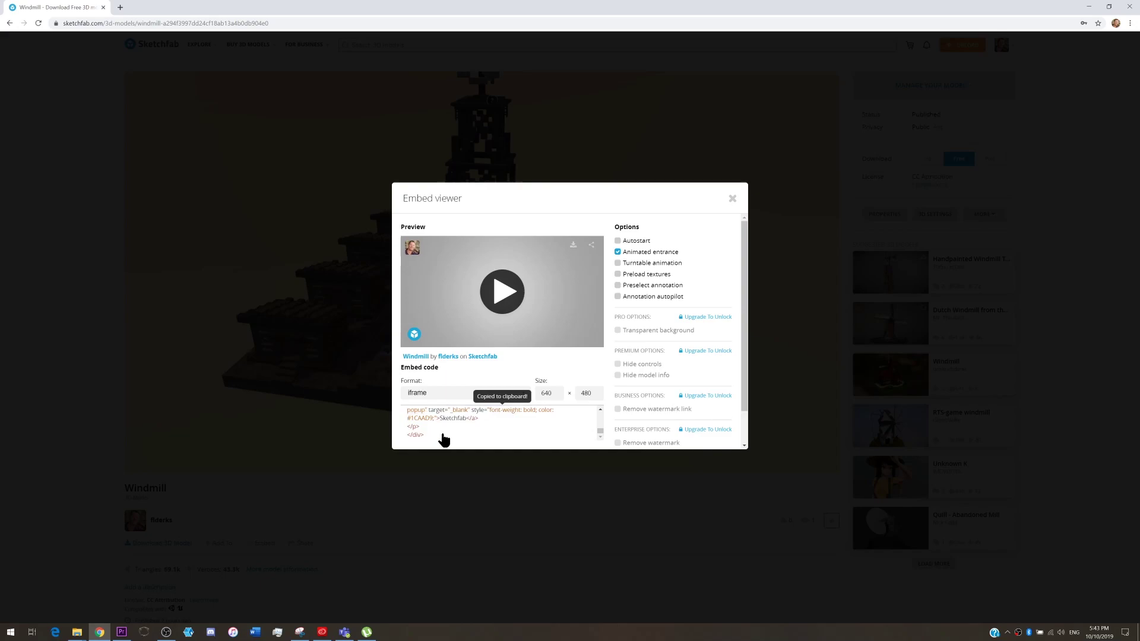